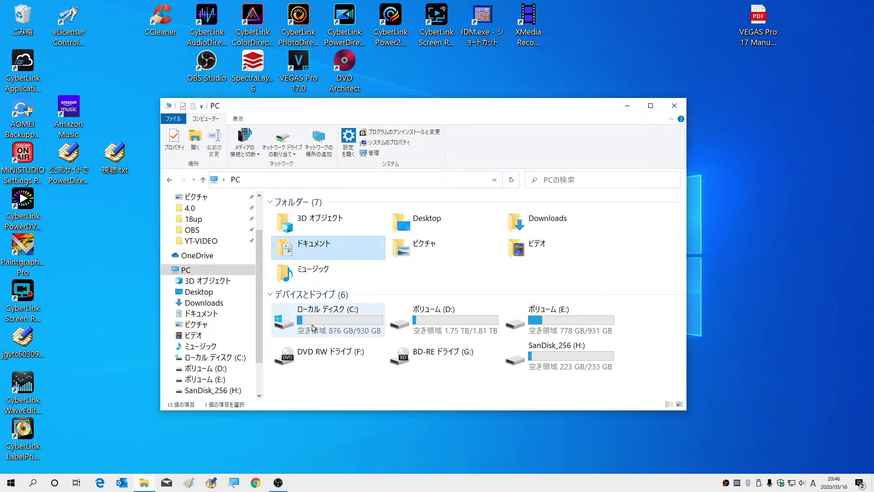
# Step: Open the Outlook ファイル folder inside ドキュメント and select the .pst data file it contains
pyautogui.doubleClick(298, 251)
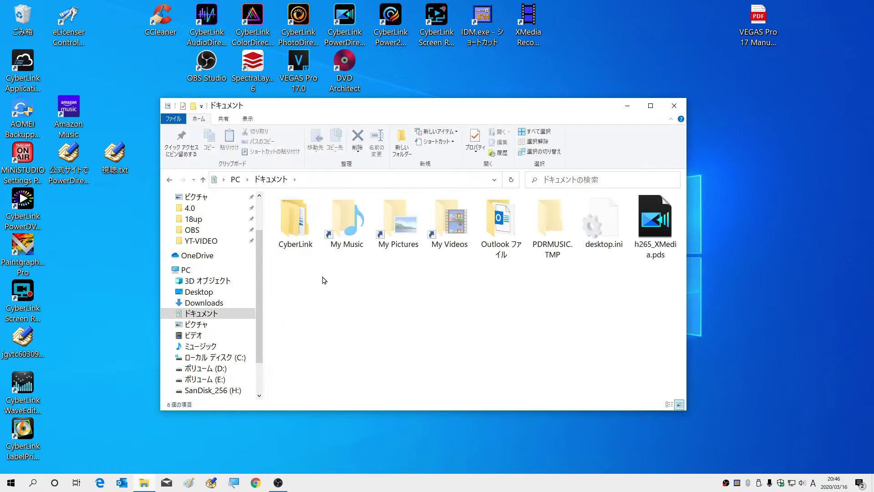
pyautogui.doubleClick(499, 228)
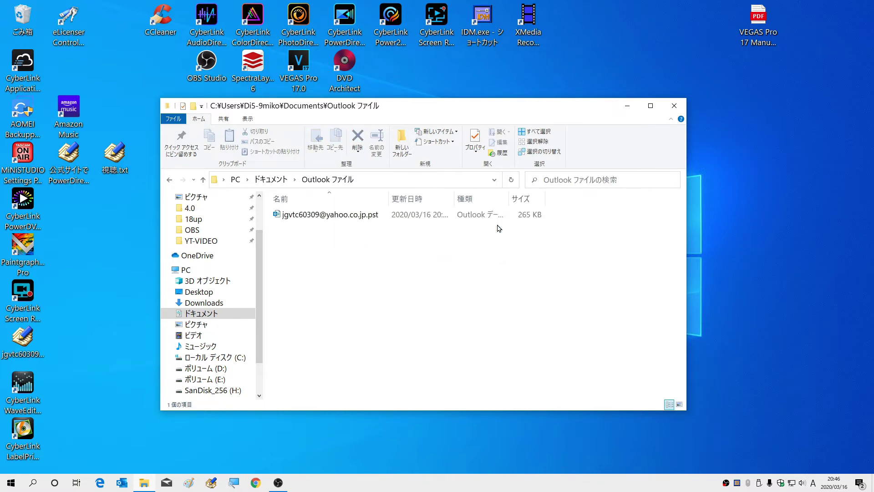
pyautogui.press('Down')
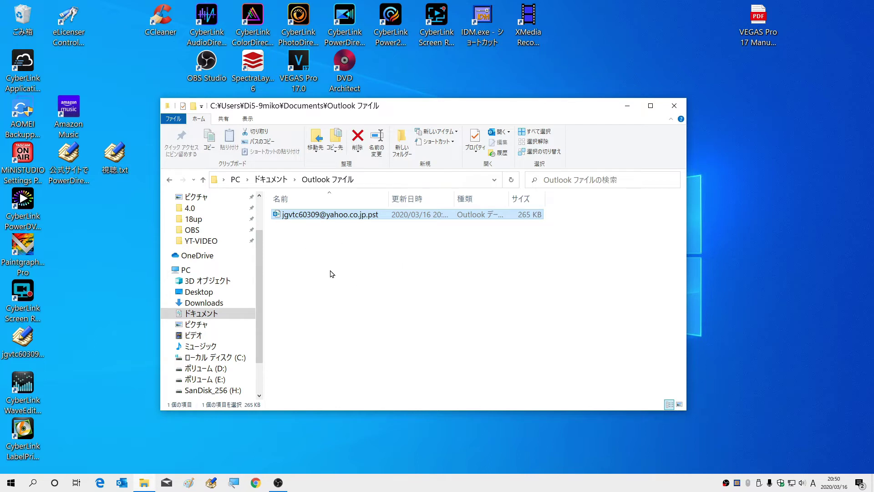
# Step: Copy the Outlook ファイル folder from ドキュメント into the root of ボリューム (D:)
pyautogui.click(203, 180)
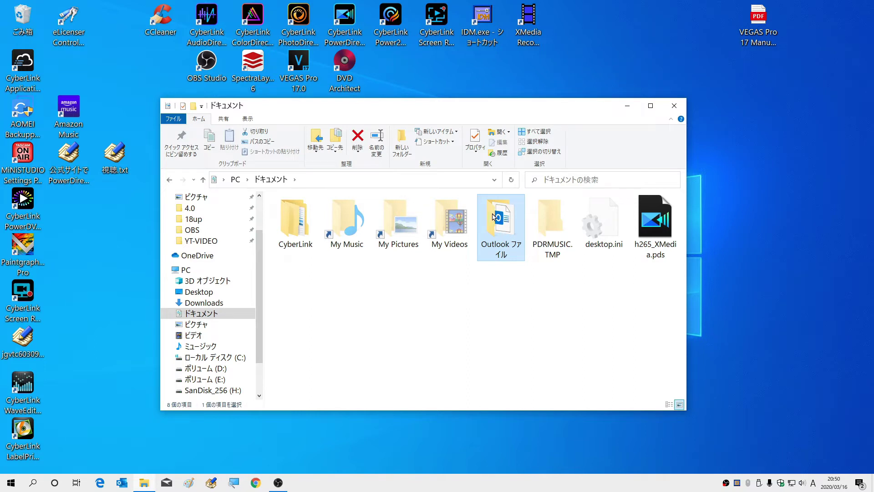
pyautogui.rightClick(493, 216)
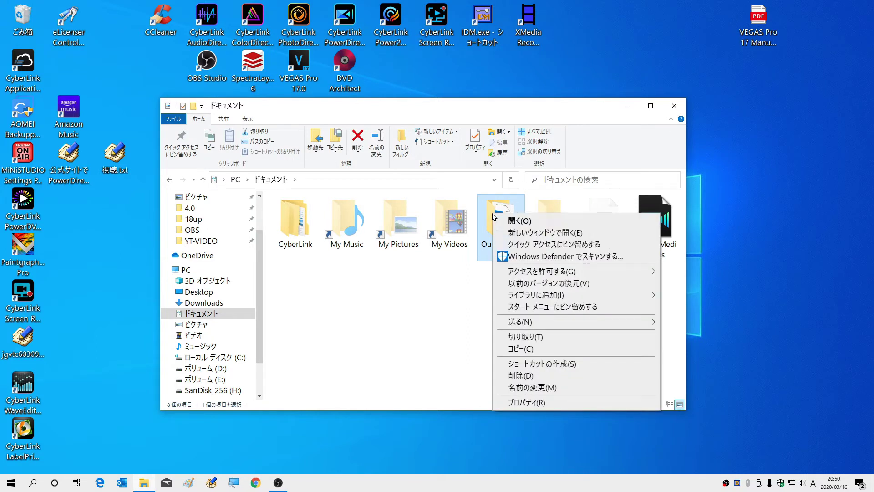
pyautogui.click(523, 349)
pyautogui.click(197, 272)
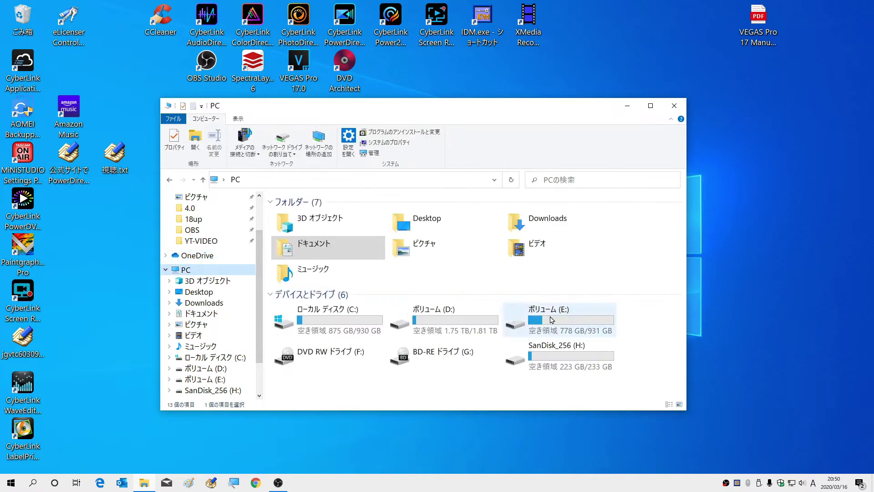
pyautogui.doubleClick(439, 320)
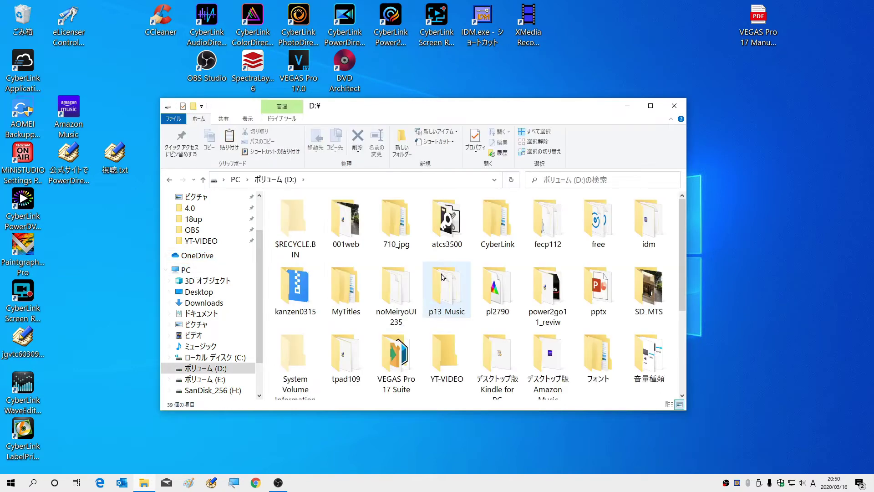
pyautogui.scroll(-3, 494, 261)
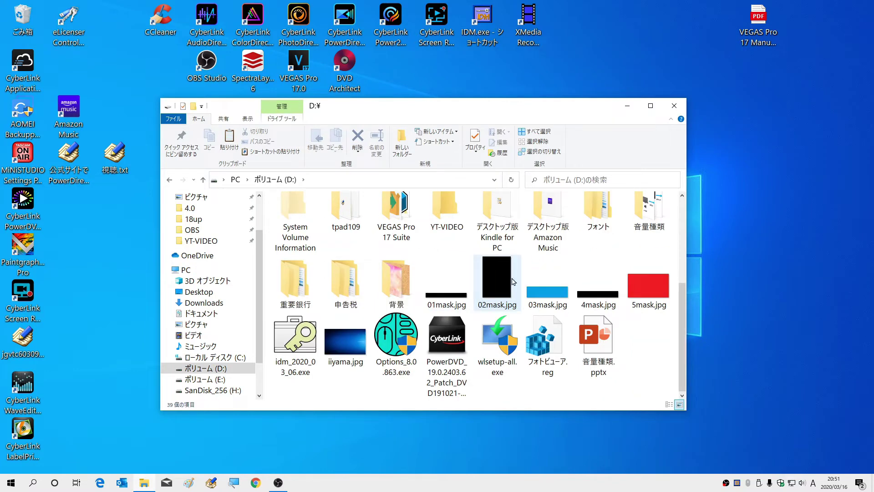
pyautogui.rightClick(640, 370)
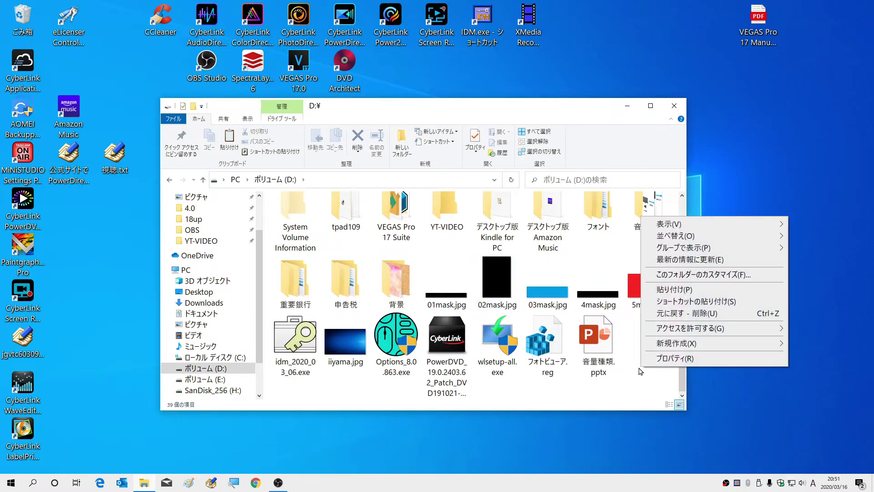
pyautogui.click(665, 290)
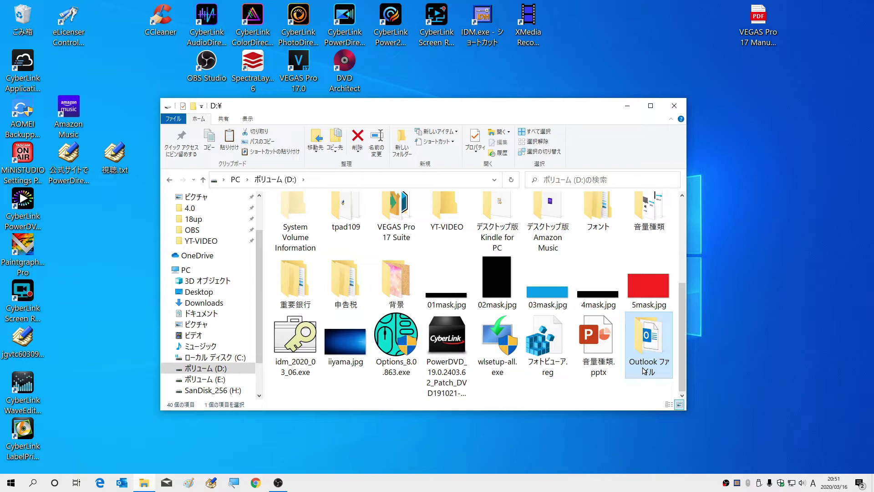
# Step: Rename the copied Outlook ファイル folder on drive D: to 2020ol and close the file window
pyautogui.click(645, 371)
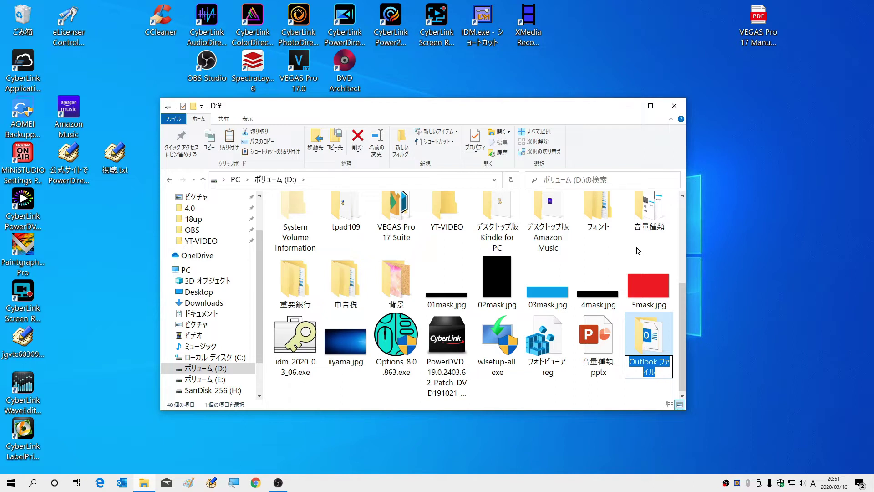
pyautogui.write('2020')
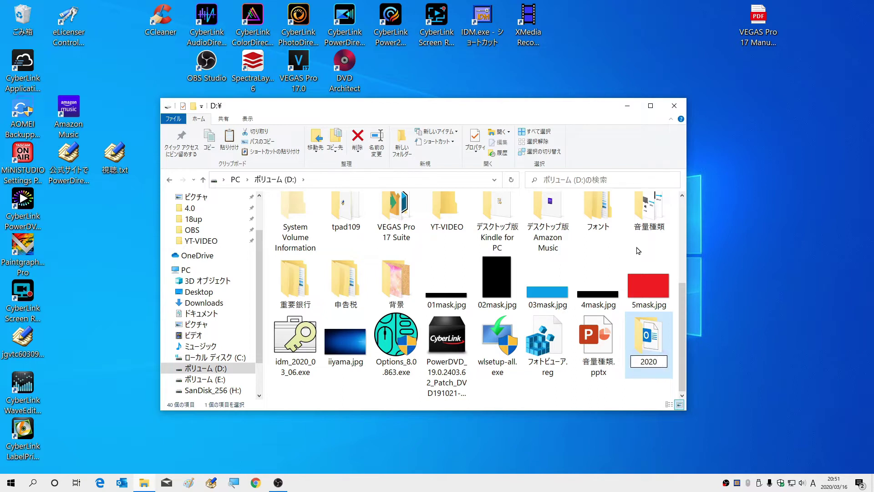
pyautogui.write('ol')
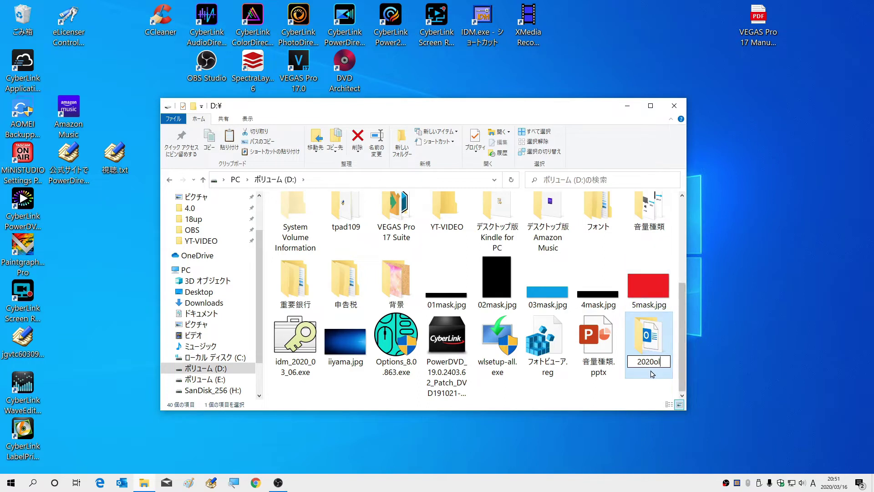
pyautogui.press('Return')
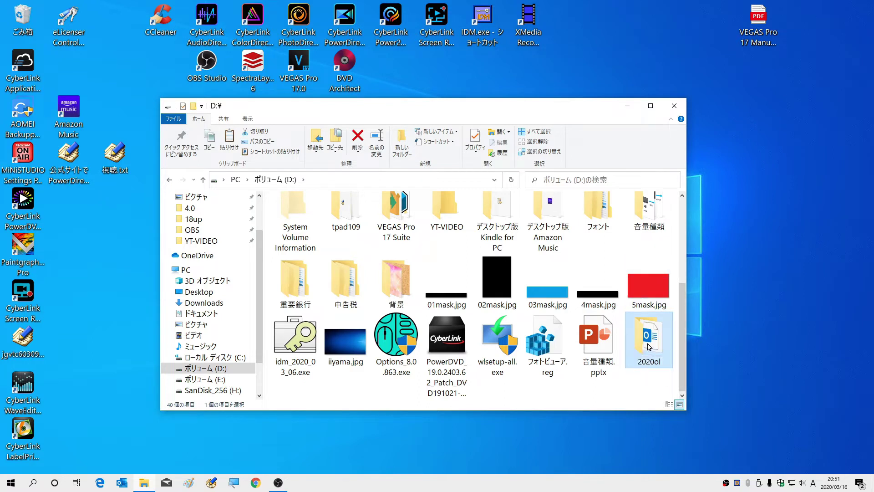
pyautogui.click(322, 183)
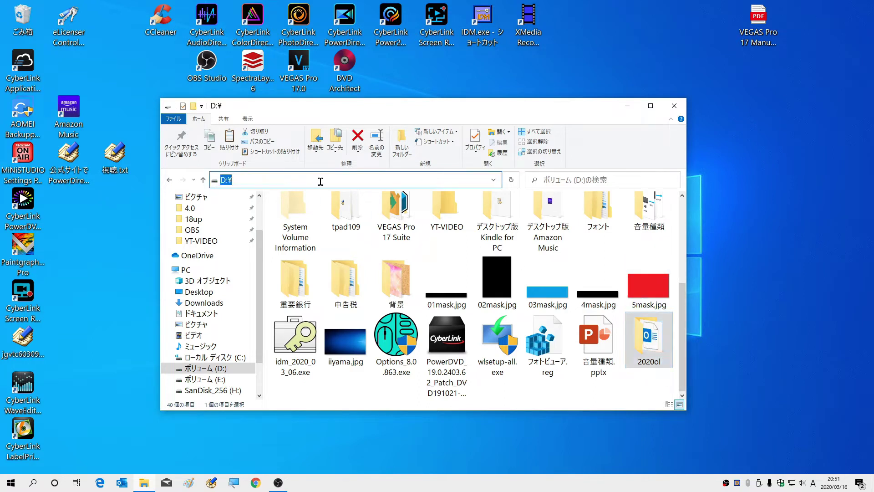
pyautogui.click(644, 381)
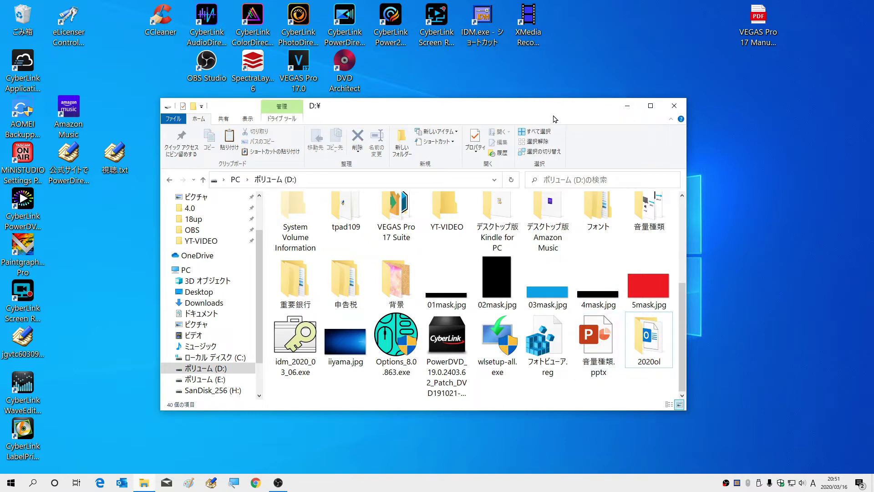
pyautogui.click(674, 106)
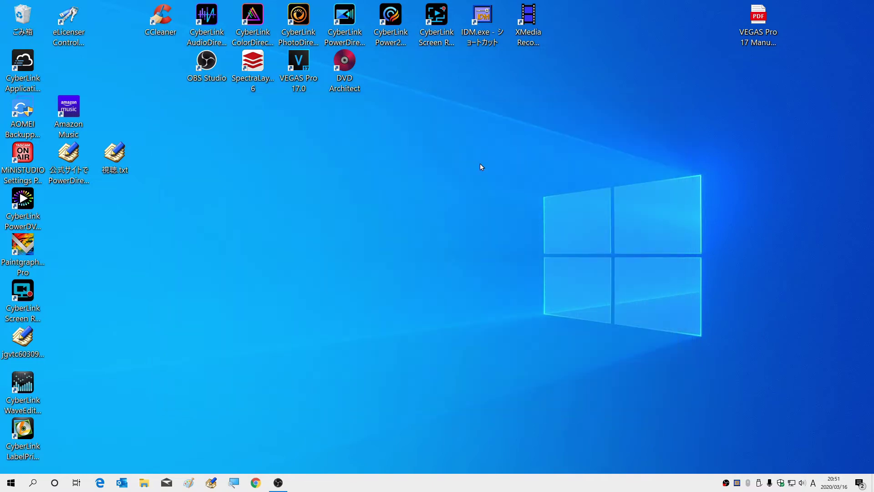
# Step: Switch to Outlook and open the アカウント設定 dialog for the mailbox
pyautogui.click(122, 482)
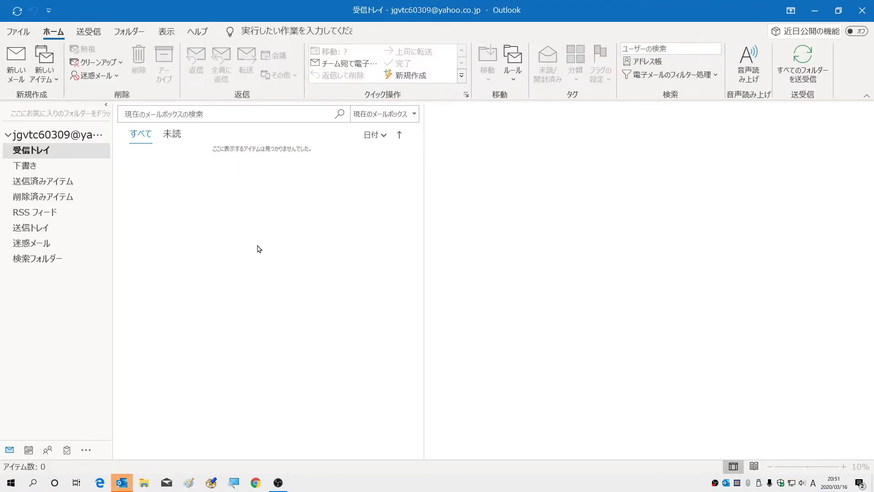
pyautogui.click(93, 141)
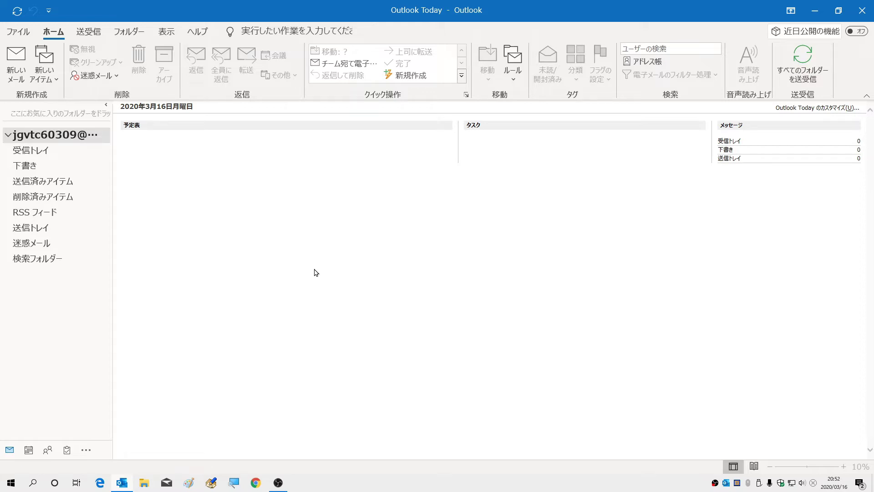
pyautogui.click(21, 31)
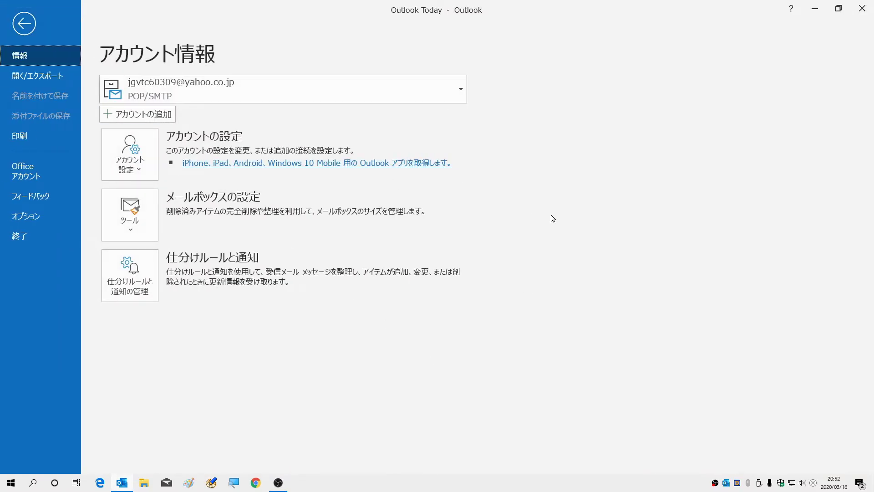
pyautogui.click(134, 150)
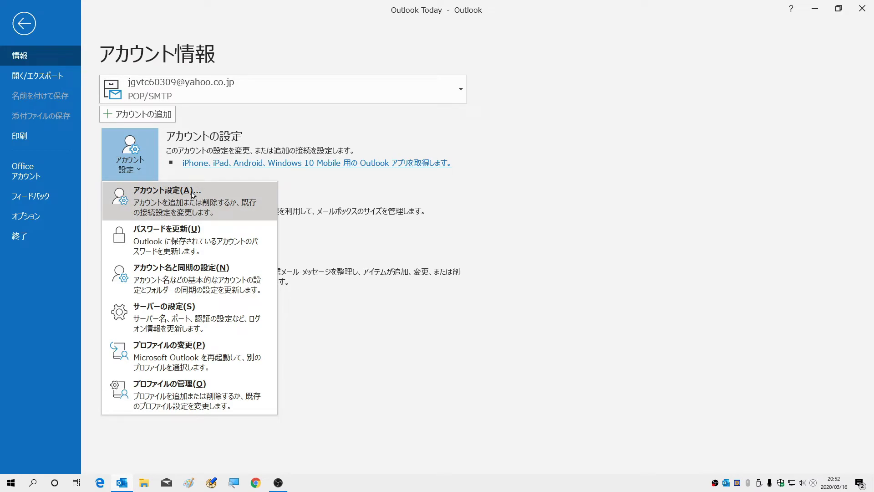
pyautogui.click(168, 196)
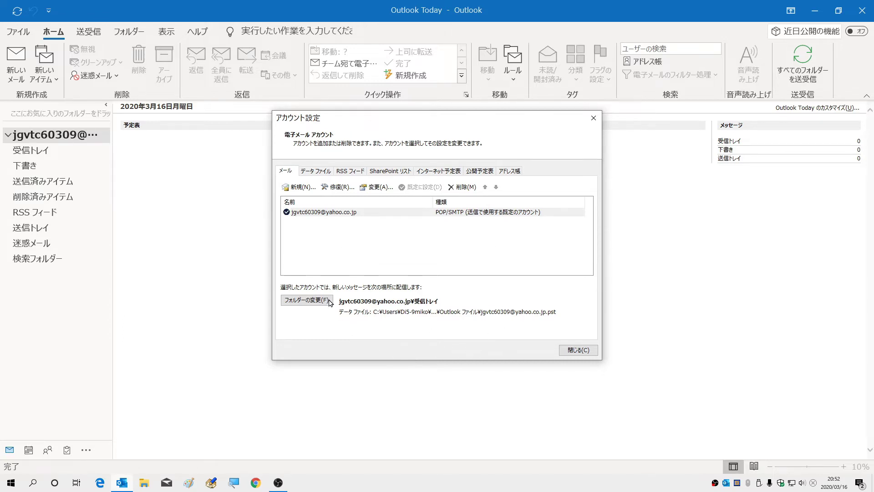
# Step: Examine, enlarged, the data file path where the mail account delivers new messages
pyautogui.moveTo(348, 313); pyautogui.dragTo(569, 314)
pyautogui.press('super+plus')
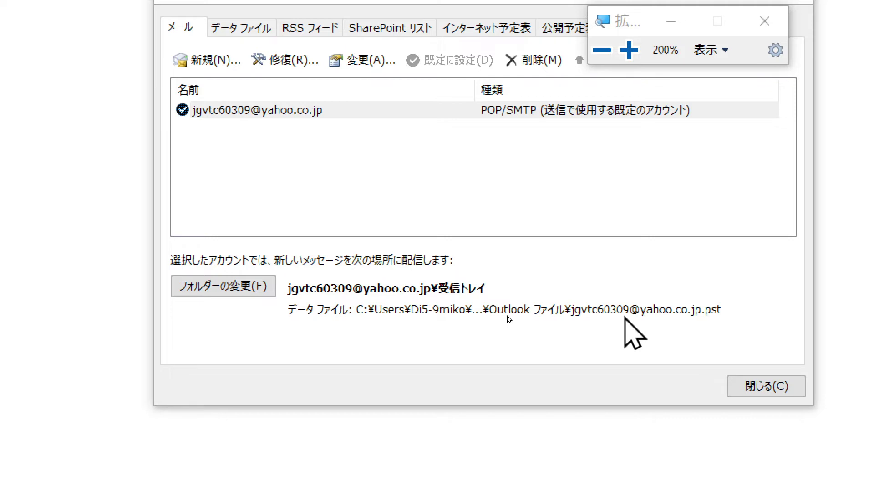
pyautogui.moveTo(625, 319); pyautogui.dragTo(322, 181)
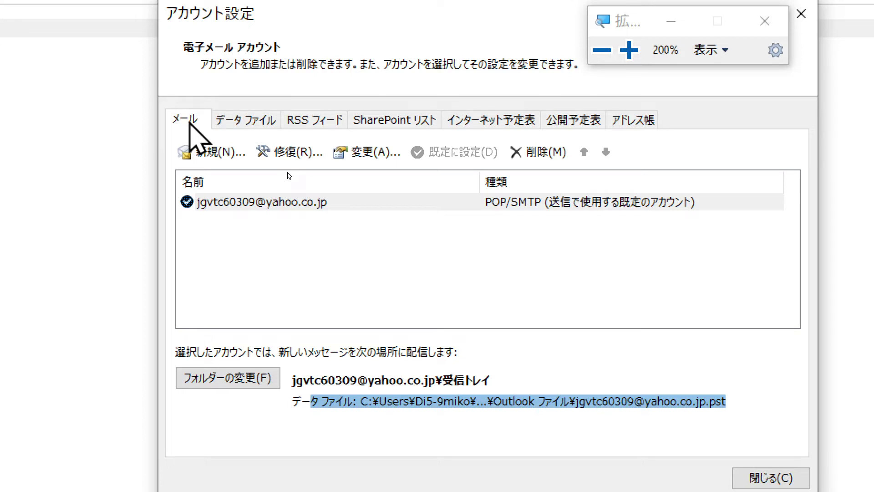
# Step: Add the .pst file from D:\2020ol to the account's list of Outlook data files
pyautogui.click(236, 121)
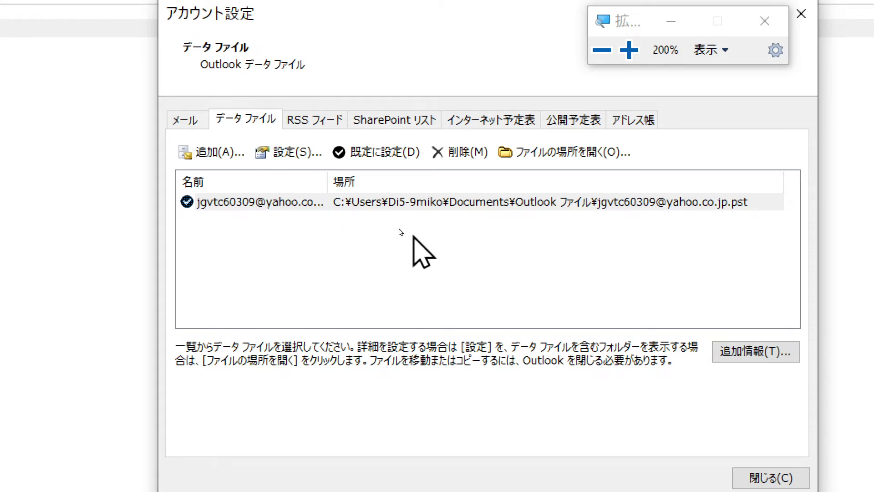
pyautogui.click(389, 203)
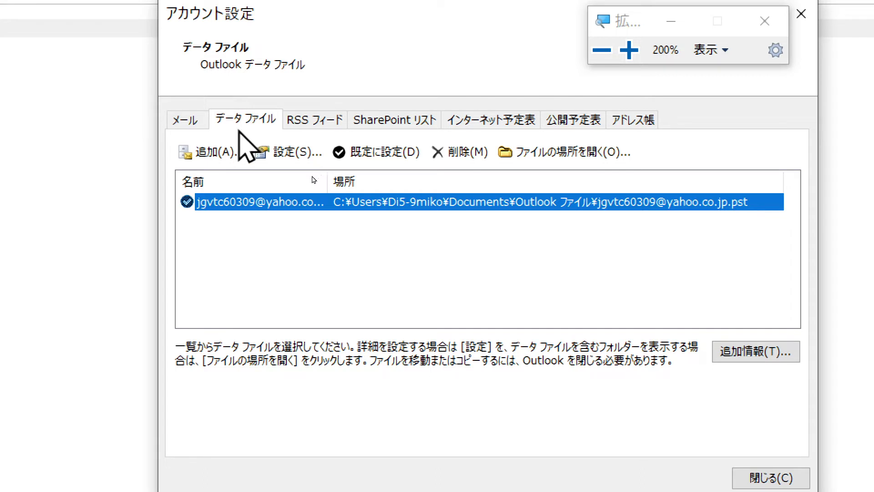
pyautogui.click(237, 121)
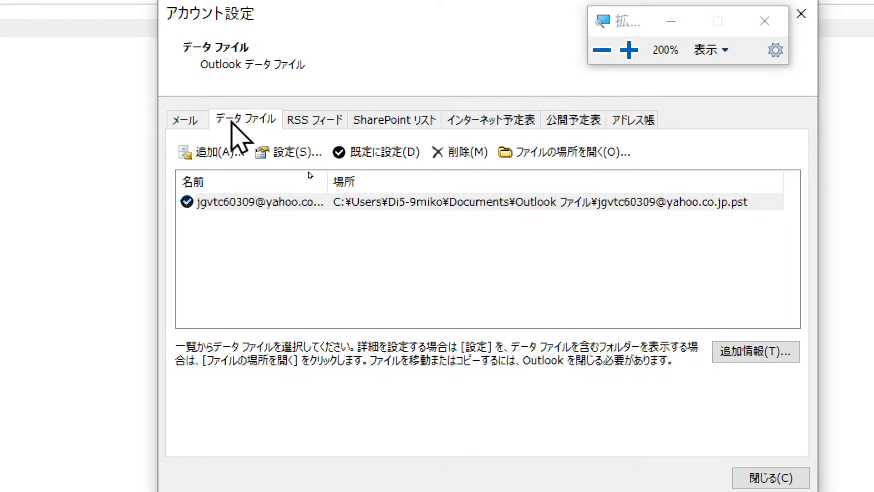
pyautogui.click(210, 153)
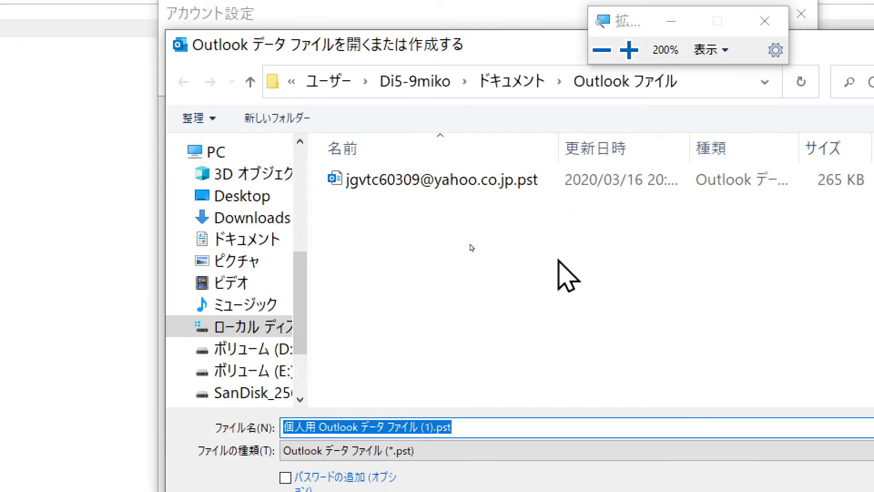
pyautogui.click(766, 29)
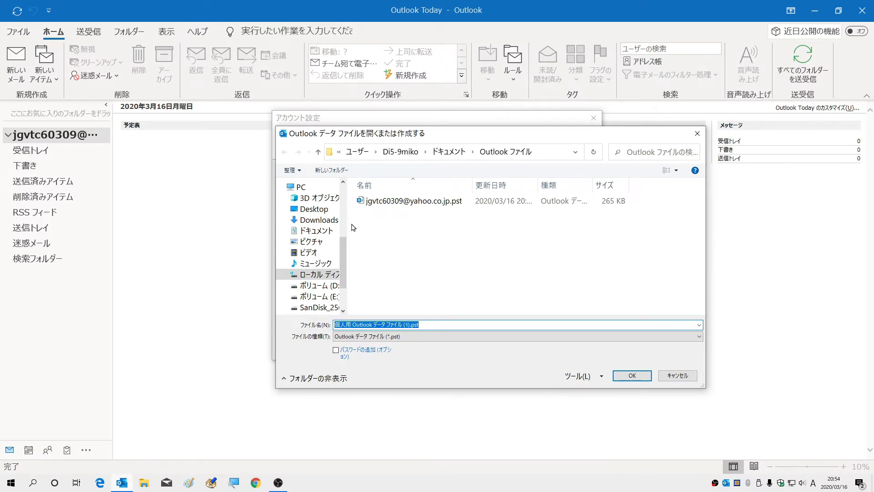
pyautogui.moveTo(352, 228); pyautogui.dragTo(401, 237)
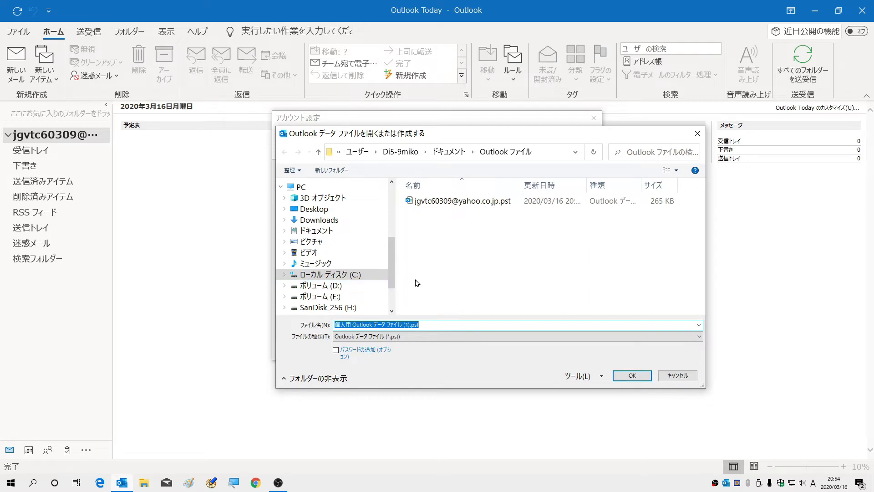
pyautogui.click(319, 286)
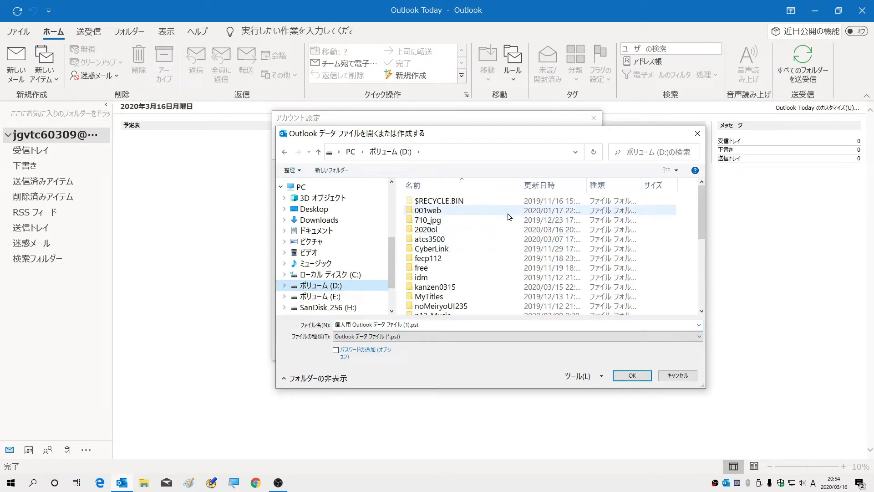
pyautogui.click(455, 229)
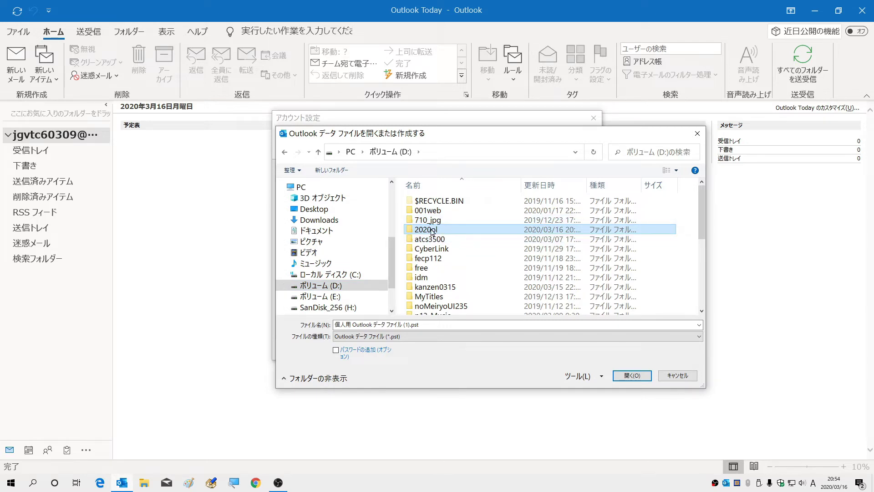
pyautogui.doubleClick(460, 231)
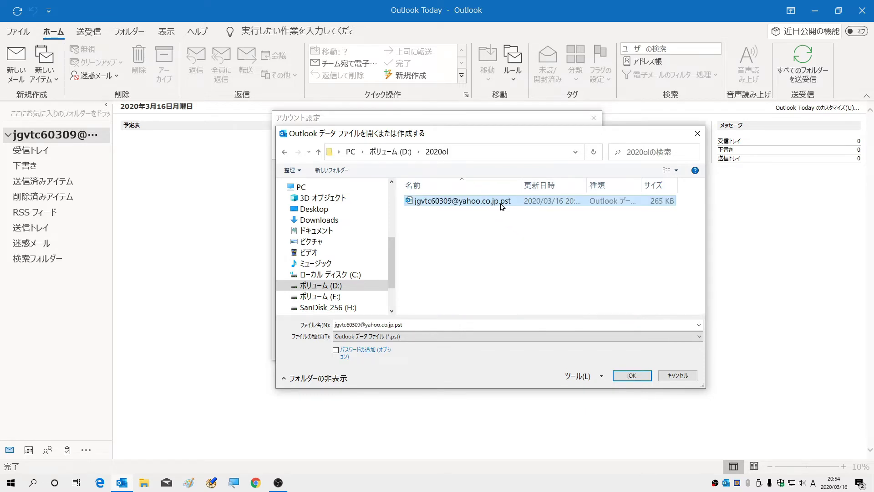
pyautogui.click(632, 376)
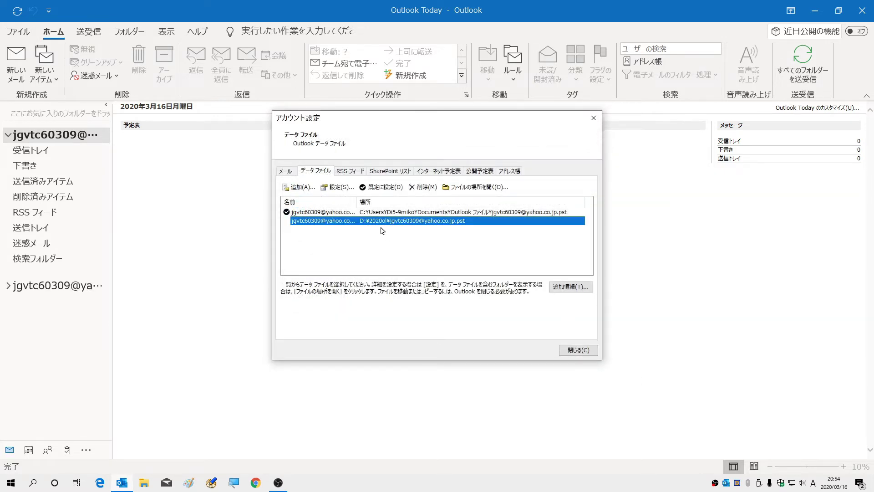
pyautogui.press('super+plus')
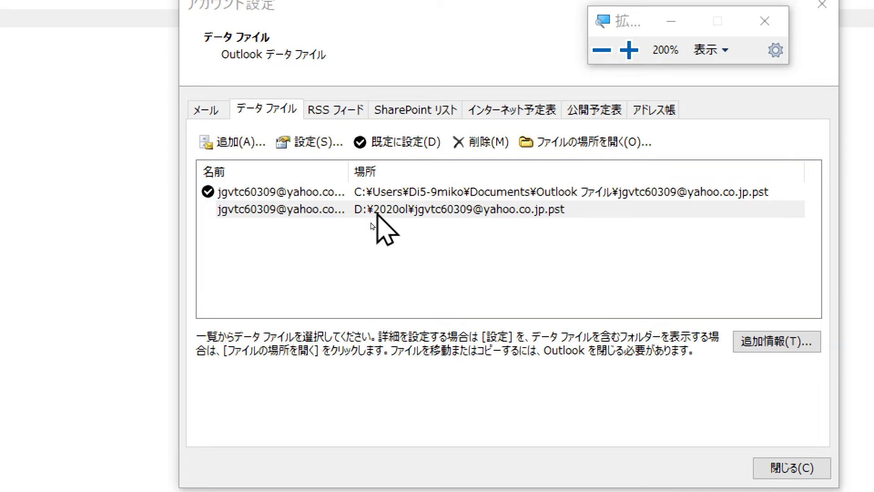
# Step: Set the .pst file in D:\2020ol as the account's default Outlook data file and confirm the change
pyautogui.click(377, 212)
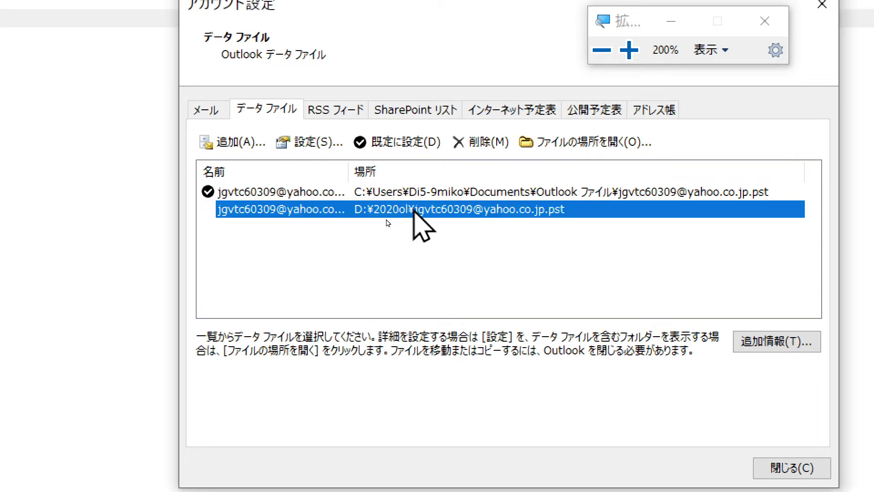
pyautogui.click(395, 145)
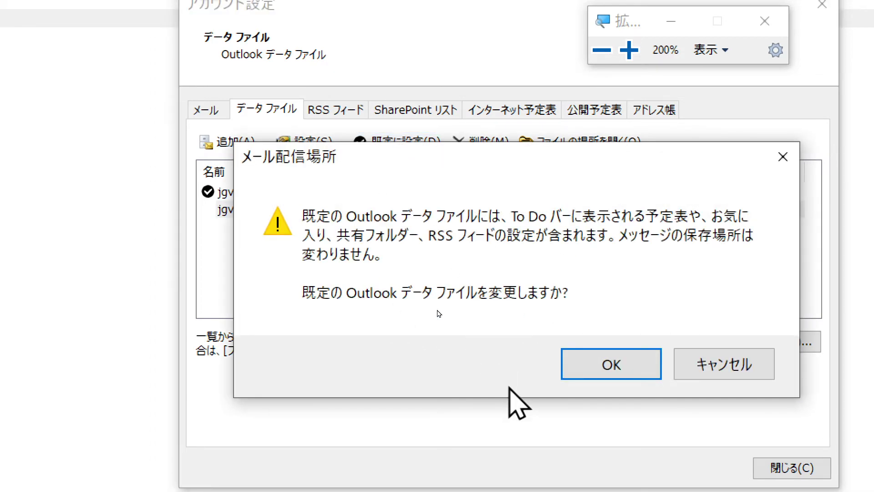
pyautogui.click(608, 365)
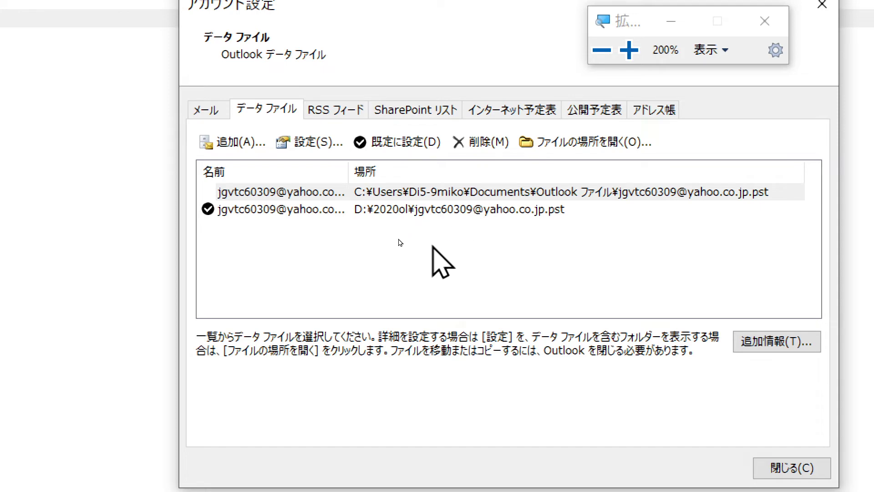
pyautogui.click(421, 195)
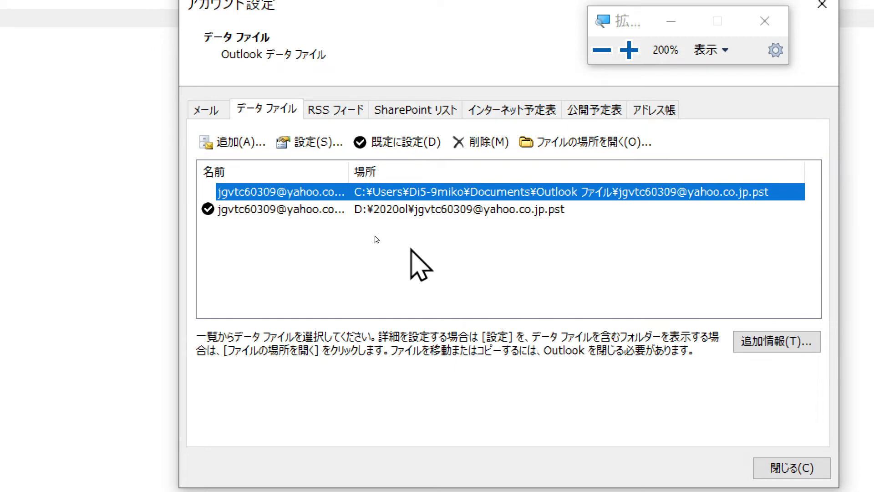
# Step: Start changing the mail account's delivery folder and open the file chooser for a new Outlook data file
pyautogui.click(204, 111)
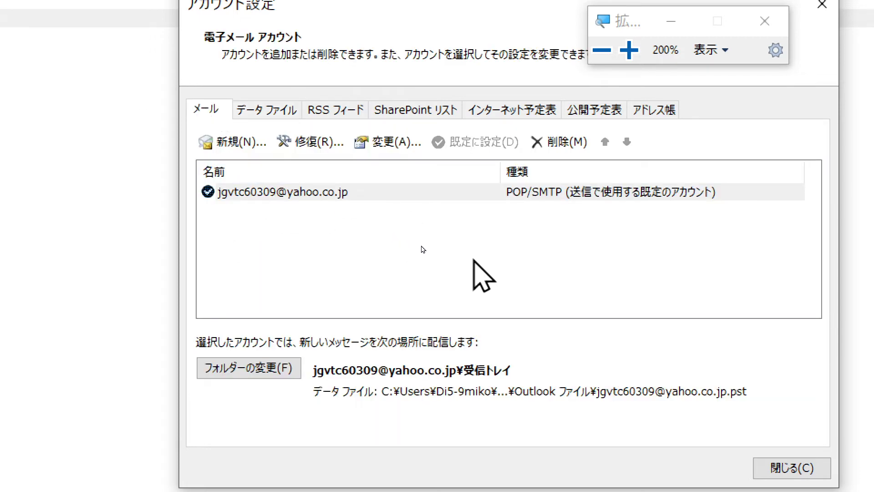
pyautogui.click(269, 193)
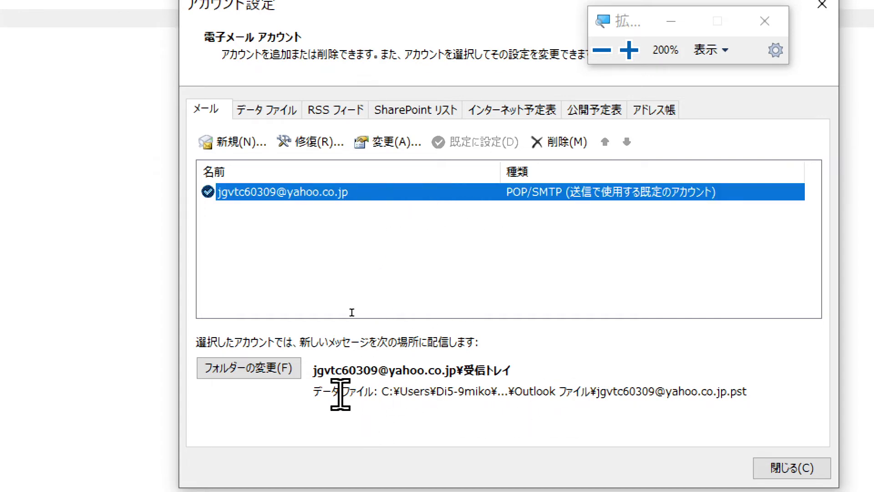
pyautogui.moveTo(351, 392); pyautogui.dragTo(727, 390)
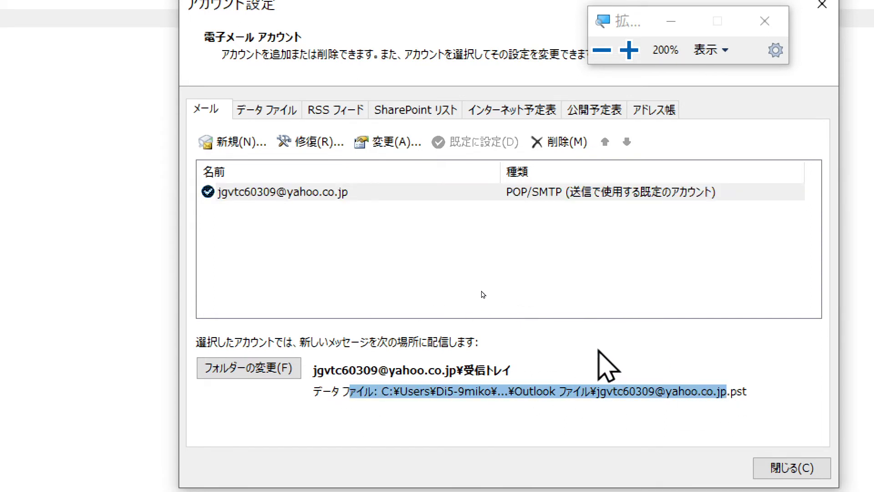
pyautogui.click(238, 369)
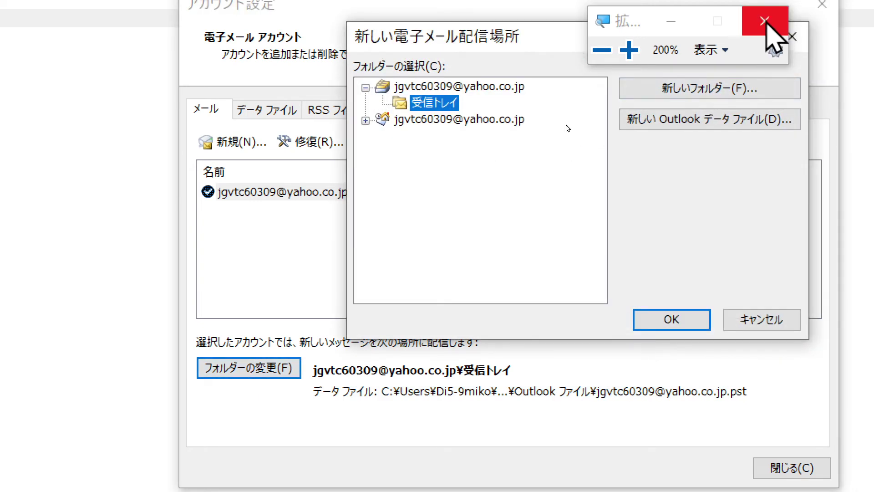
pyautogui.moveTo(499, 35); pyautogui.dragTo(442, 71)
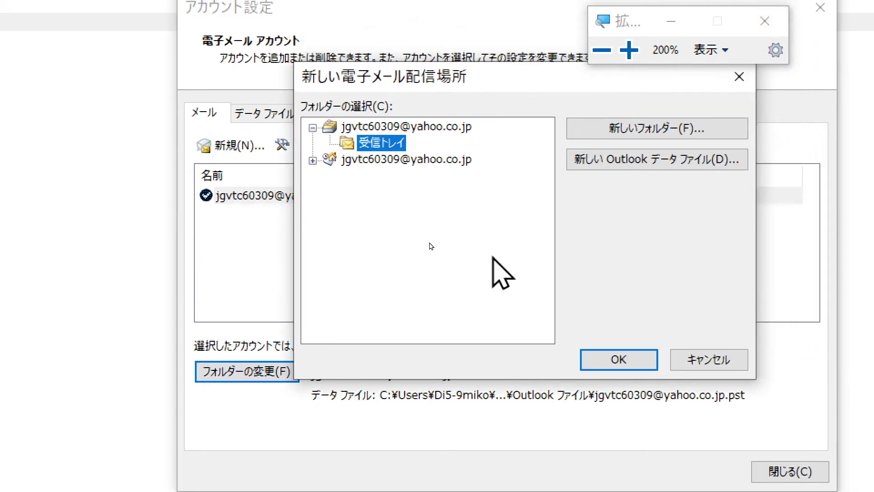
pyautogui.click(610, 164)
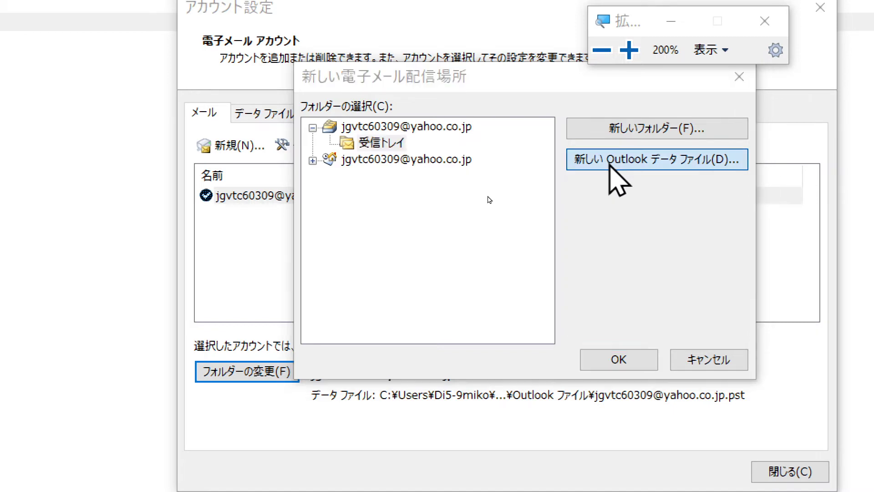
pyautogui.click(765, 21)
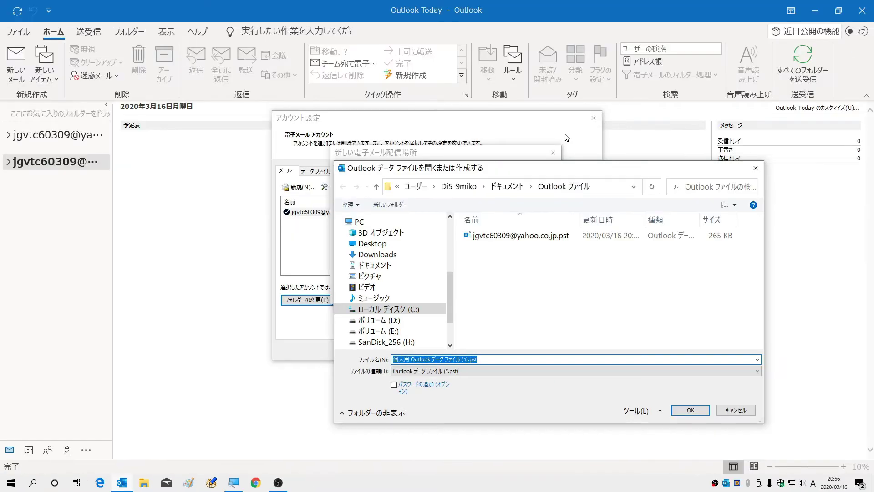
# Step: Choose the .pst file in D:\2020ol as the data file and confirm its inbox as the new mail delivery location
pyautogui.click(382, 325)
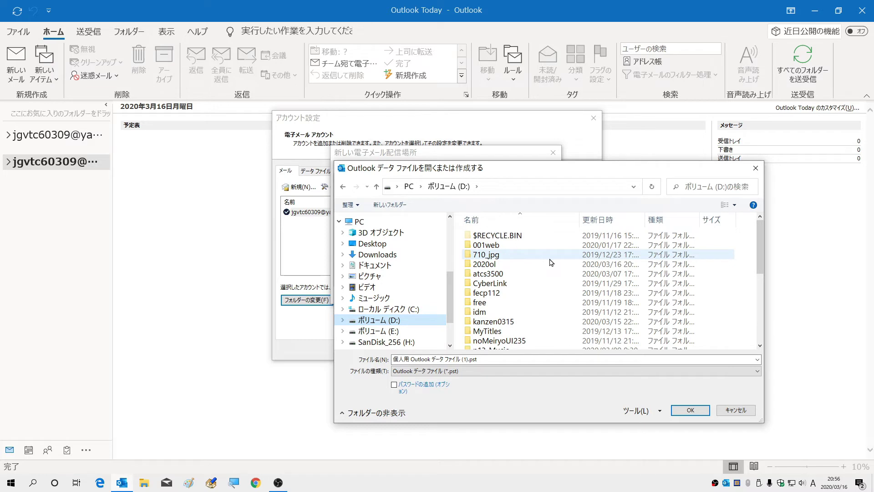
pyautogui.click(461, 265)
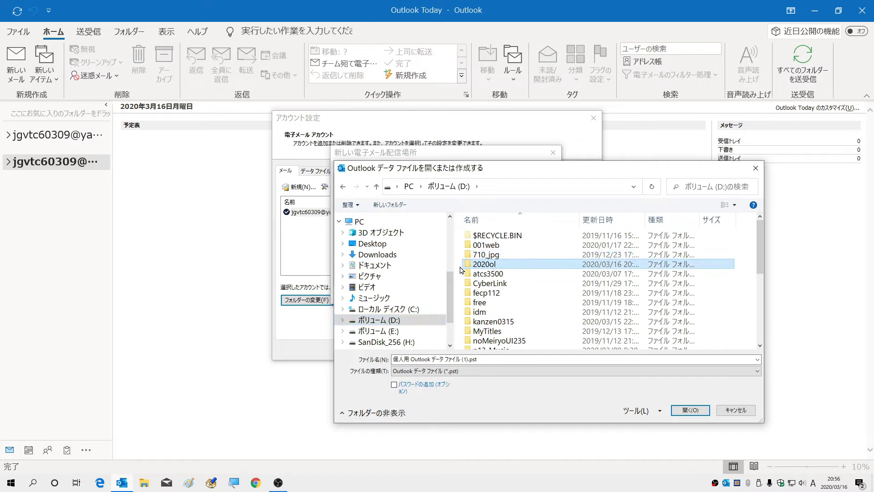
pyautogui.doubleClick(515, 267)
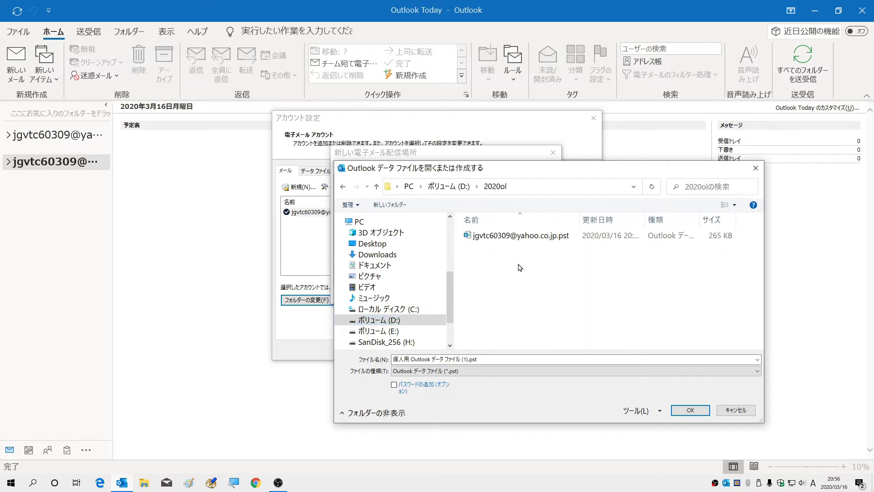
pyautogui.click(507, 241)
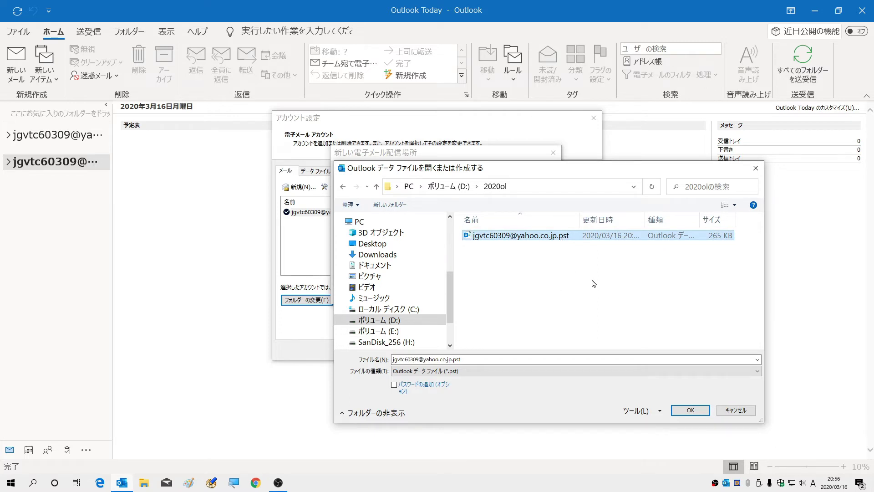
pyautogui.click(690, 410)
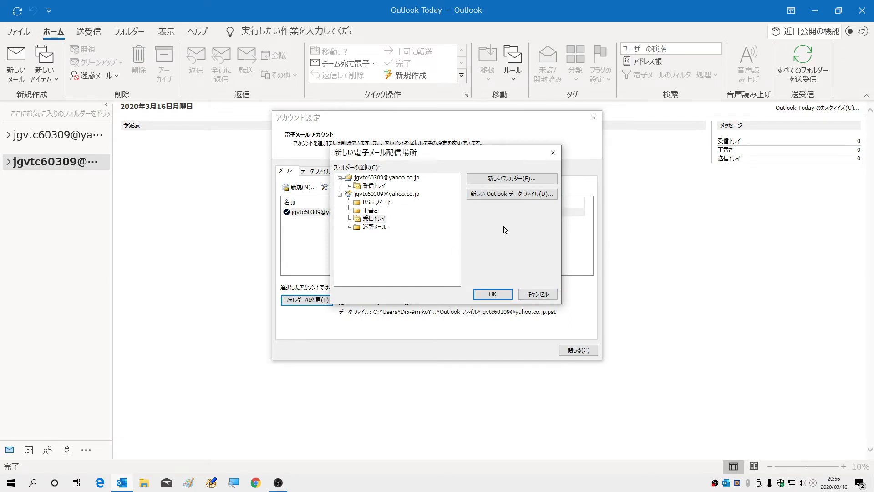
pyautogui.click(487, 293)
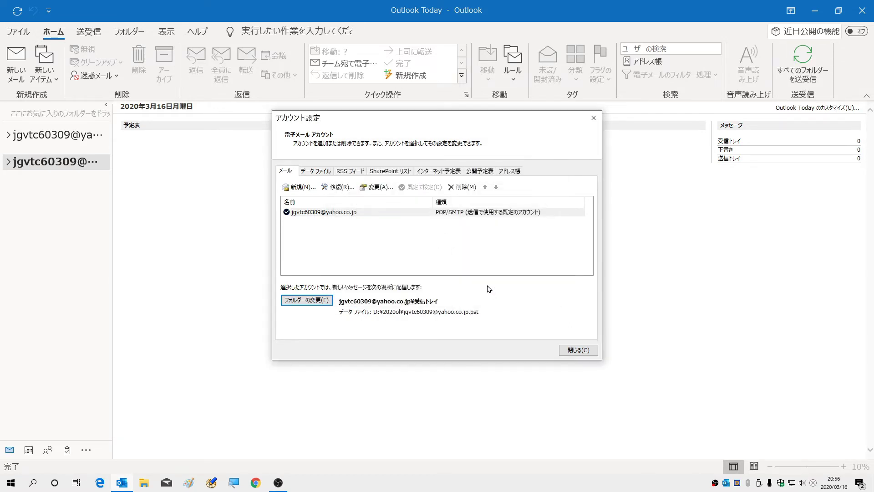
# Step: Check, enlarged, the data file path of the account's new delivery location
pyautogui.press('super+plus')
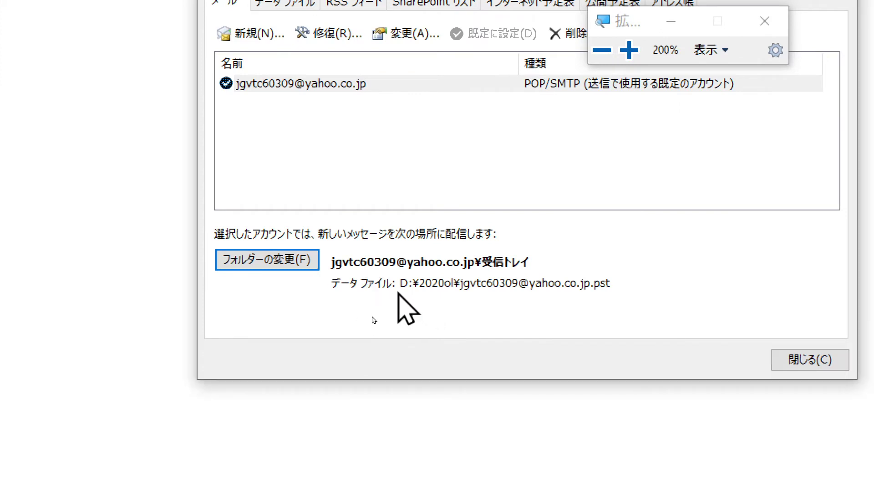
pyautogui.moveTo(401, 289); pyautogui.dragTo(476, 285)
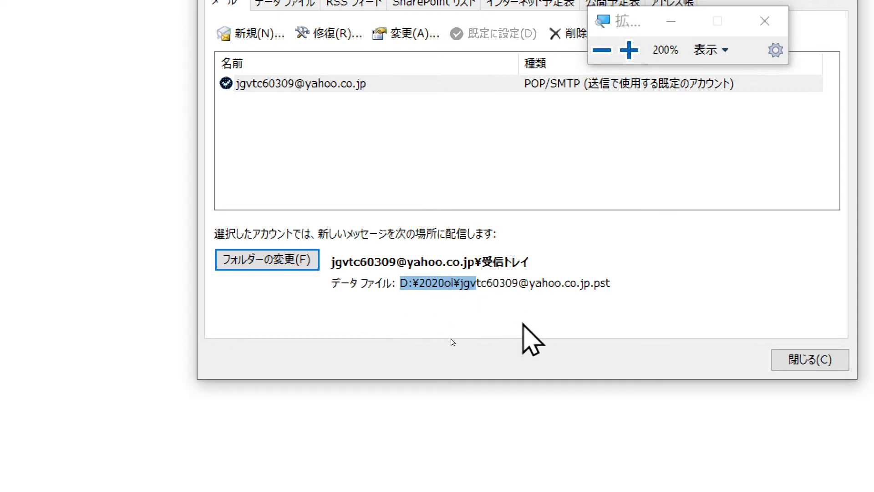
pyautogui.click(764, 21)
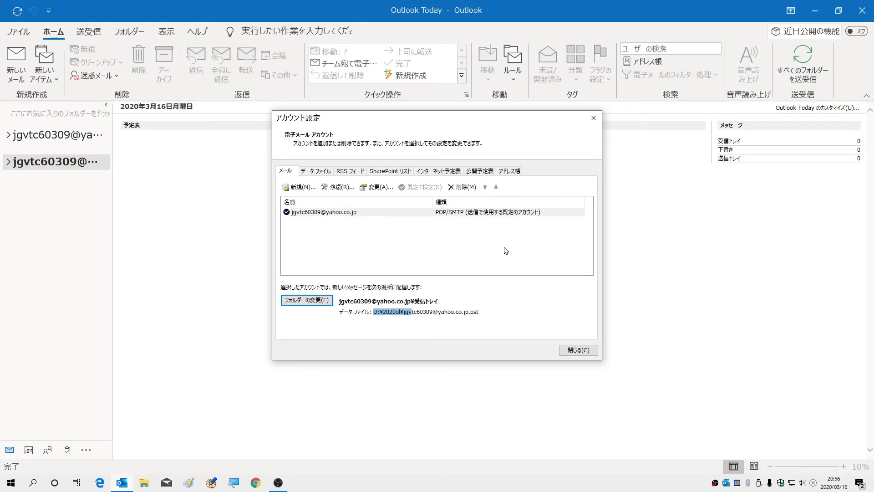
# Step: Close the アカウント設定 dialog and restart Outlook
pyautogui.click(569, 351)
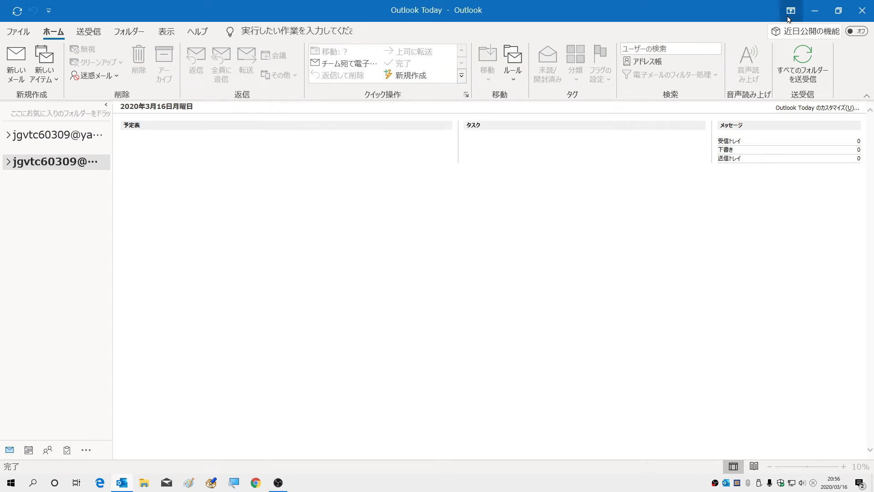
pyautogui.click(859, 13)
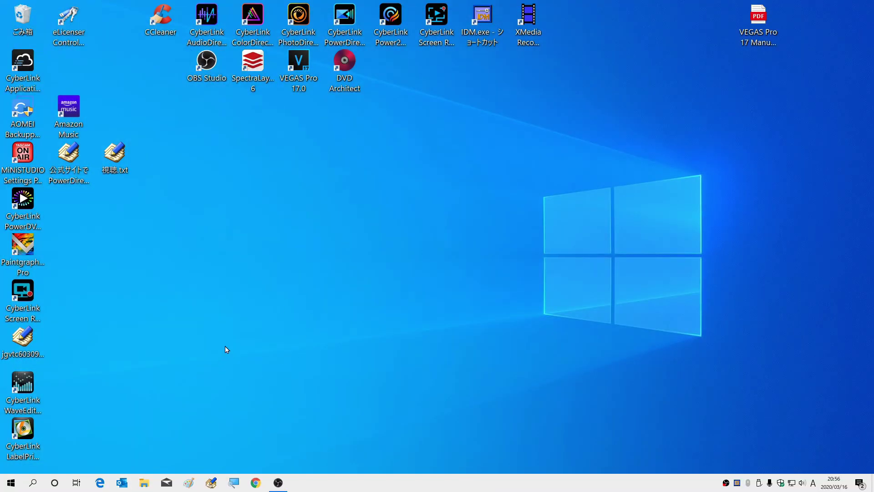
pyautogui.click(121, 485)
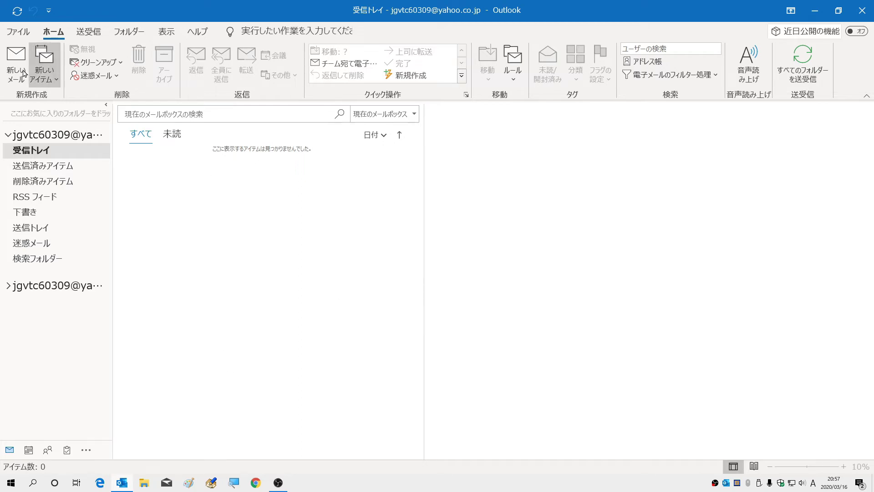
# Step: Reopen the アカウント設定 dialog in Outlook and enlarge the view with the magnifier
pyautogui.click(14, 32)
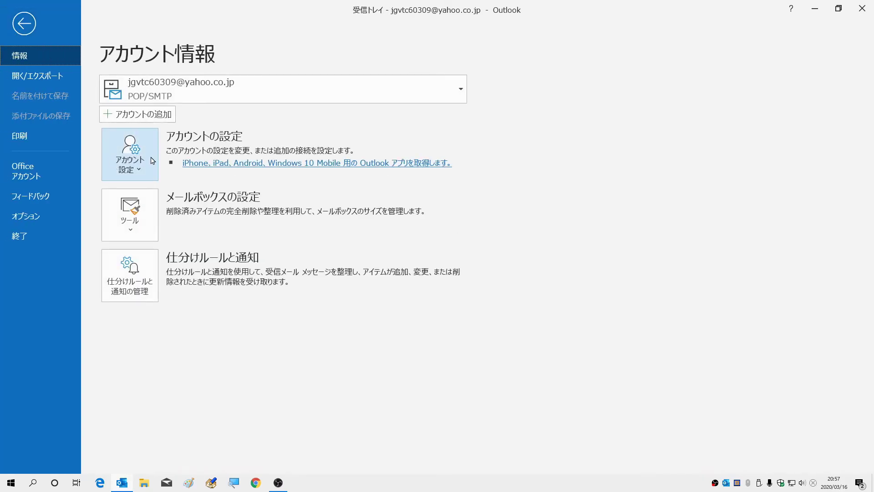
pyautogui.click(130, 161)
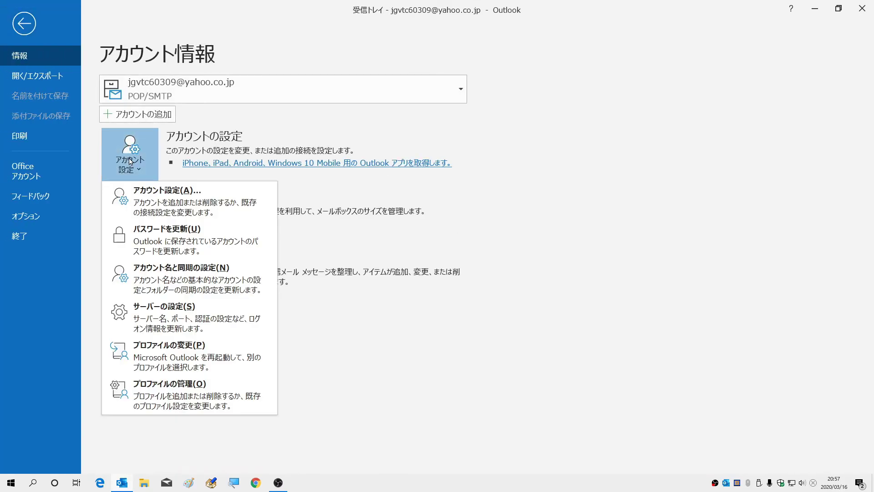
pyautogui.click(204, 199)
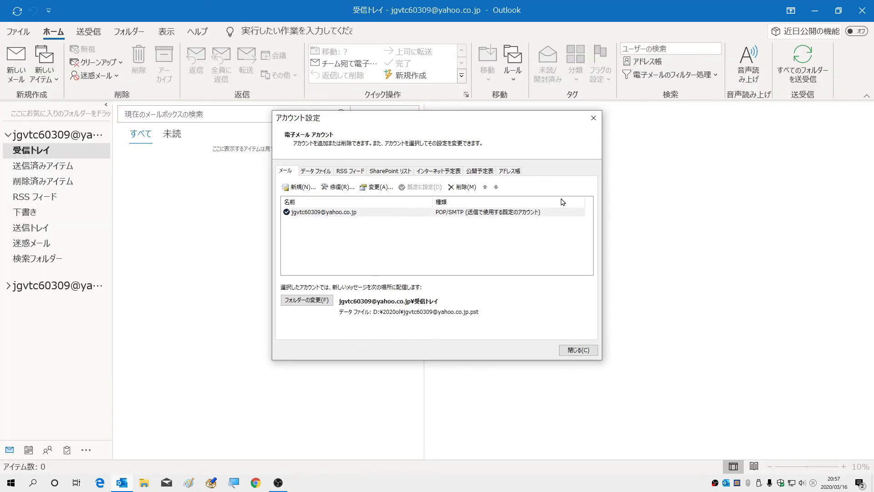
pyautogui.click(233, 482)
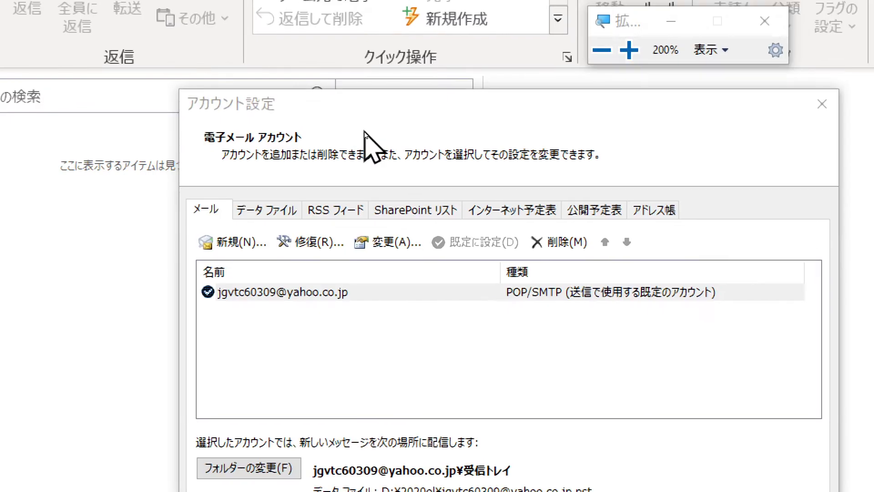
# Step: Remove the old data file in the Outlook ファイル folder on drive C: from the account's data file list
pyautogui.click(268, 211)
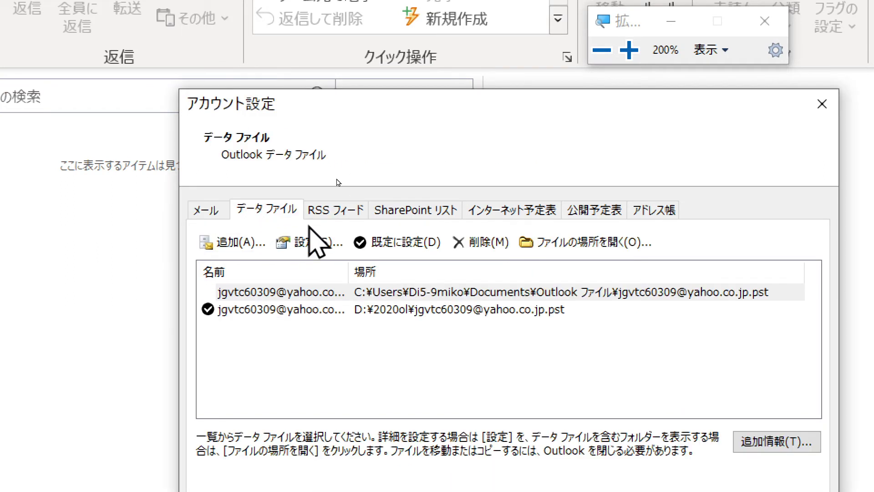
pyautogui.click(310, 294)
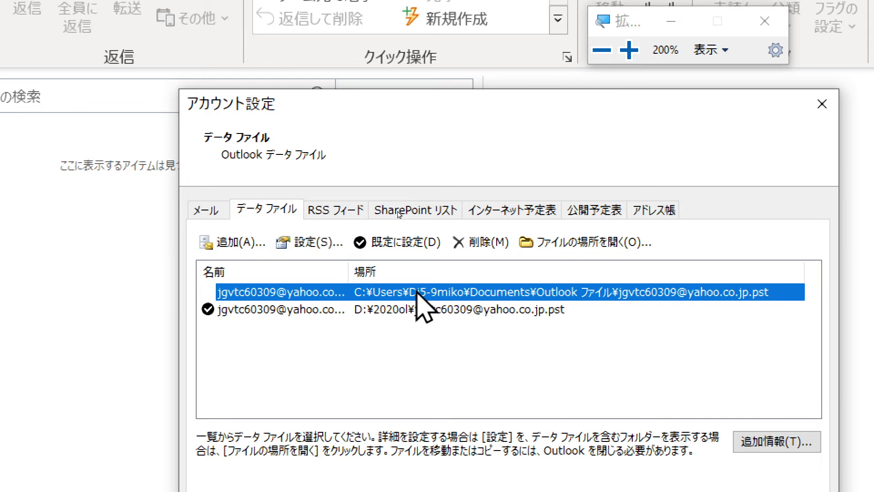
pyautogui.click(479, 246)
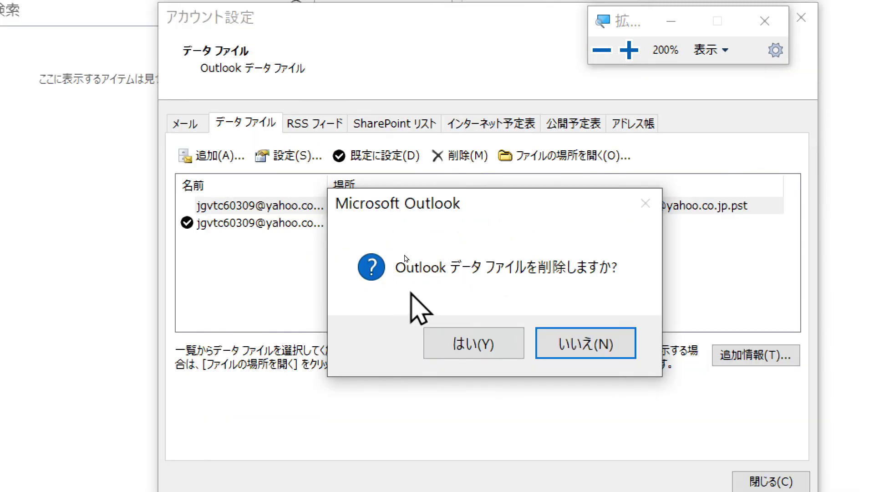
pyautogui.click(460, 349)
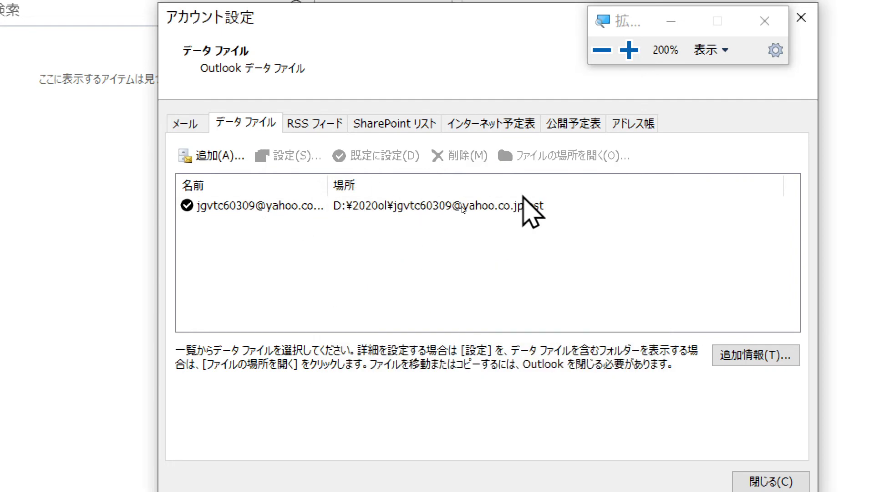
# Step: Check the remaining D:\2020ol data file entry and the mail account's delivery path, then close the magnifier
pyautogui.click(359, 206)
pyautogui.click(359, 206)
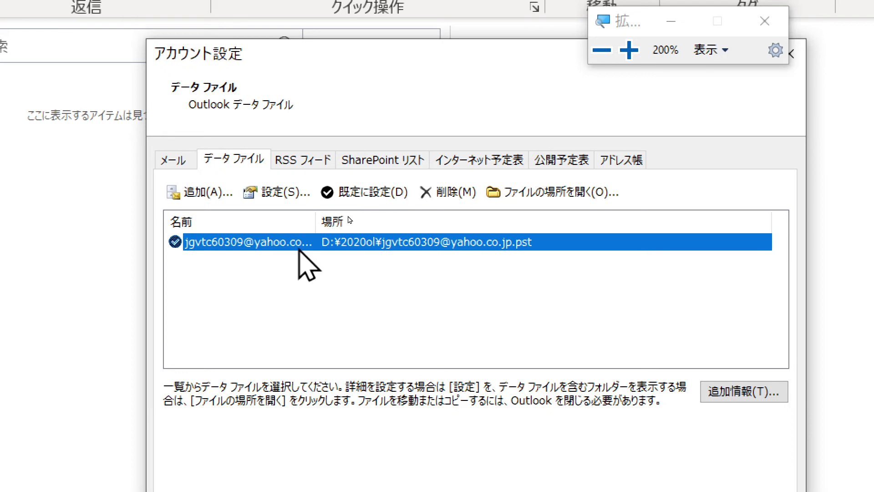
pyautogui.click(176, 162)
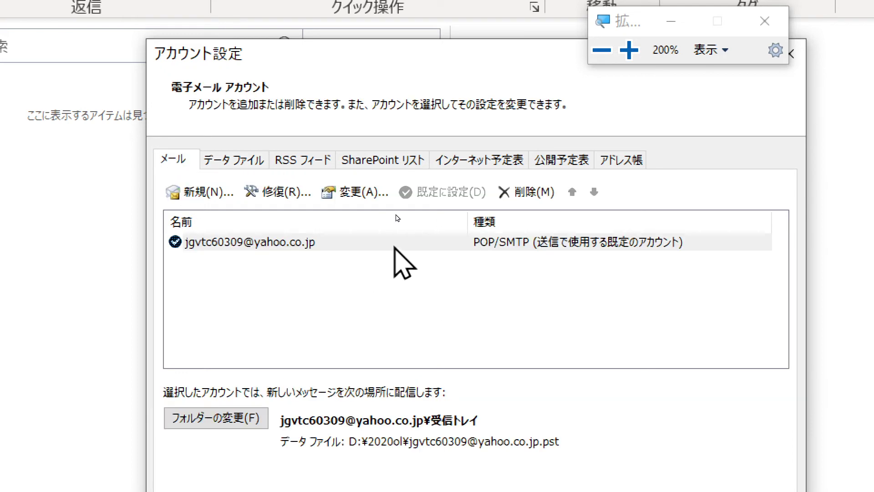
pyautogui.click(363, 442)
pyautogui.moveTo(443, 439); pyautogui.dragTo(314, 439)
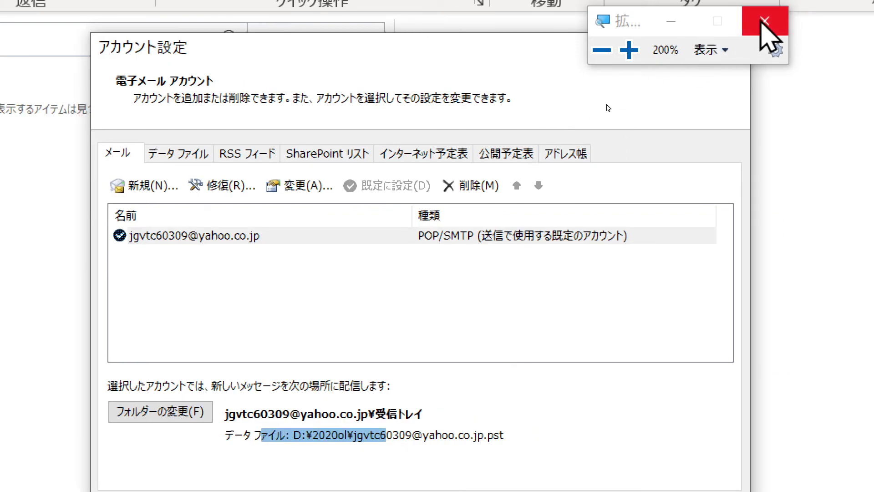
pyautogui.click(764, 20)
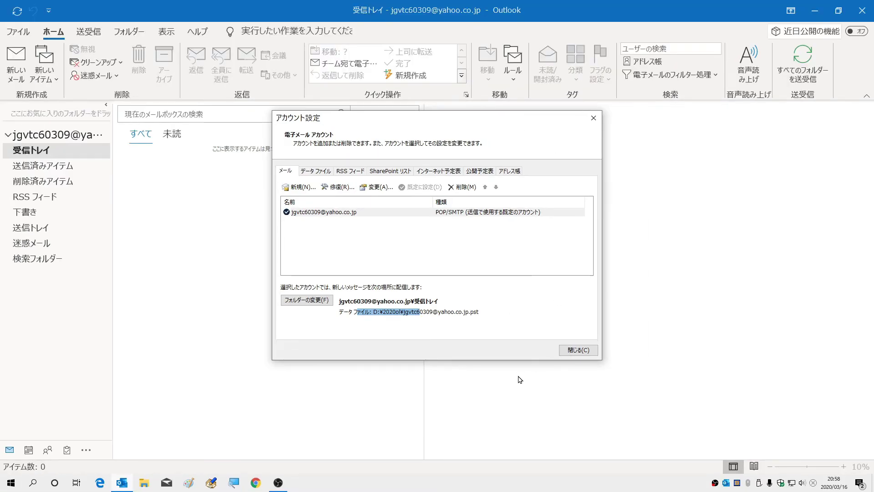
# Step: Close the アカウント設定 dialog and run send/receive to view the messages arriving in the 受信トレイ
pyautogui.click(578, 351)
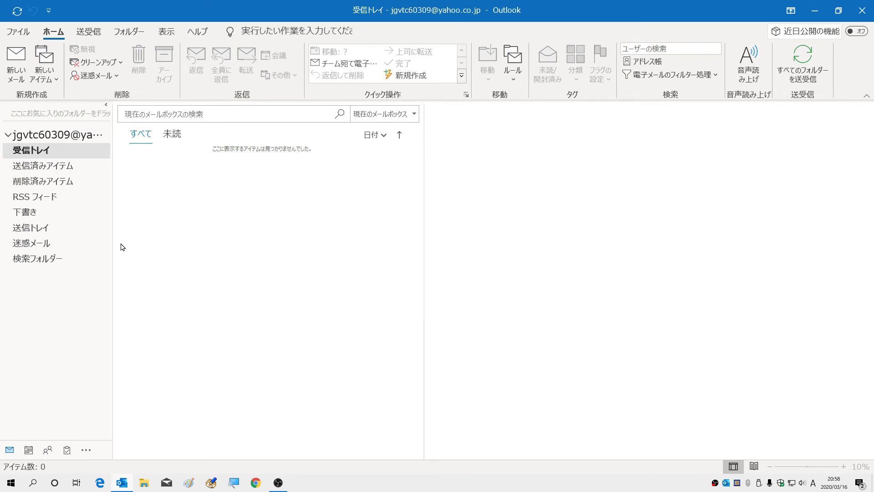
pyautogui.click(16, 12)
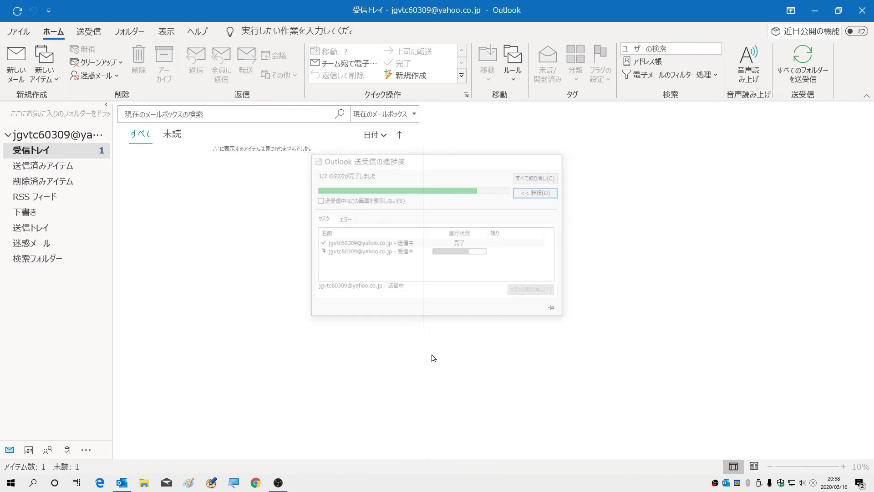
pyautogui.click(220, 223)
pyautogui.press('Up')
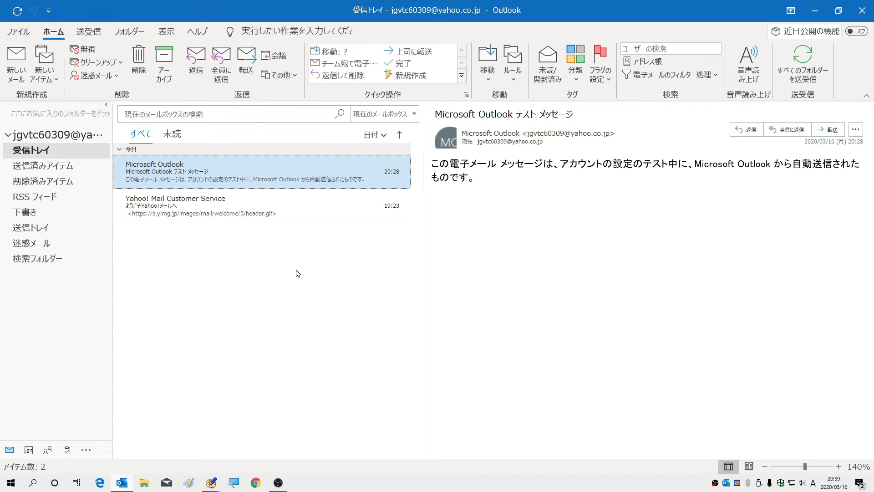
# Step: Create a new mail, paste the account's own e-mail address as recipient, and enter テストメール2020326 as the subject
pyautogui.click(16, 64)
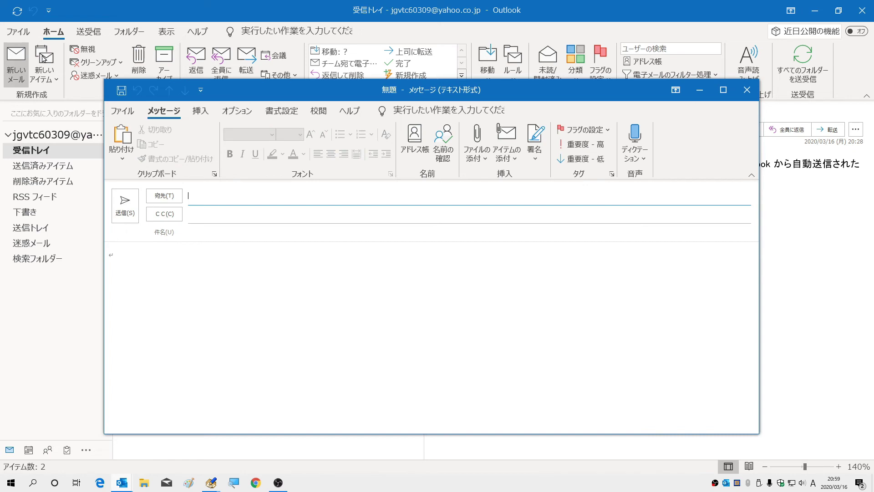
pyautogui.rightClick(226, 195)
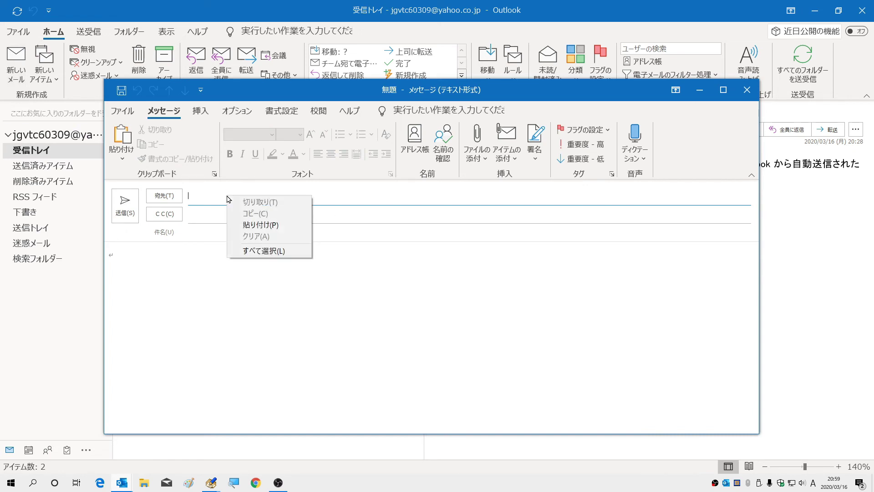
pyautogui.click(253, 227)
pyautogui.press('Tab')
pyautogui.press('Tab')
pyautogui.write('テストメール２０２０３')
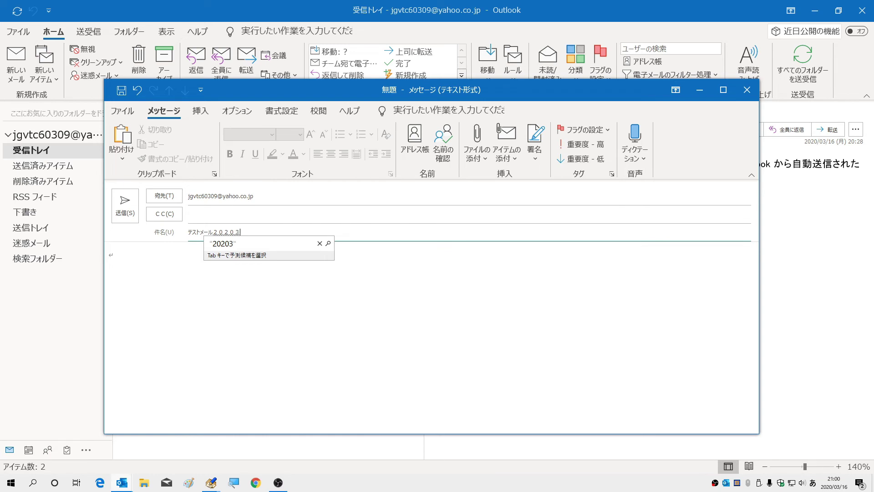
pyautogui.write('２')
pyautogui.write('6')
pyautogui.press('F10')
pyautogui.press('Return')
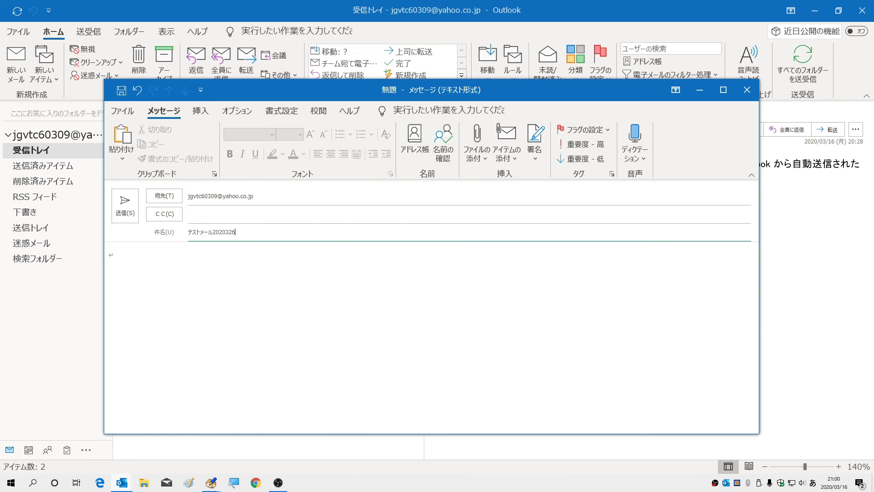
# Step: Fill the message body with two lines of repeated あ characters and send the test mail
pyautogui.click(110, 255)
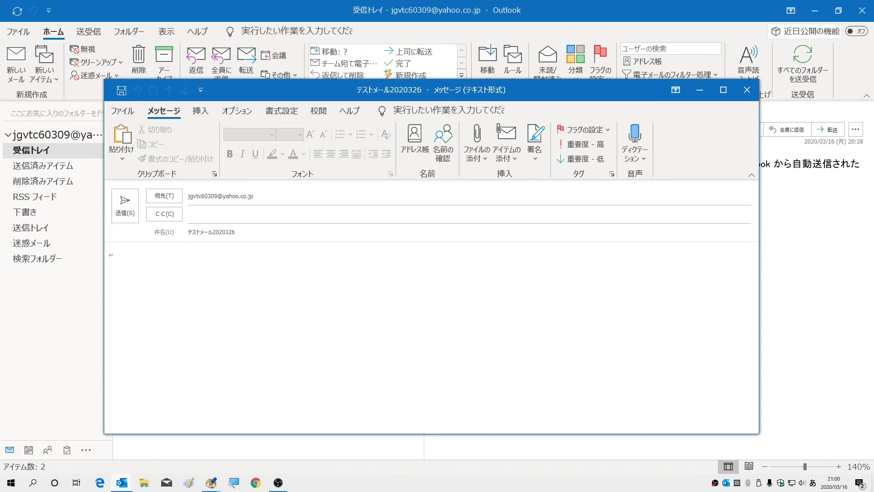
pyautogui.write('ああああああああああああああああああああああああああああああああああああああ')
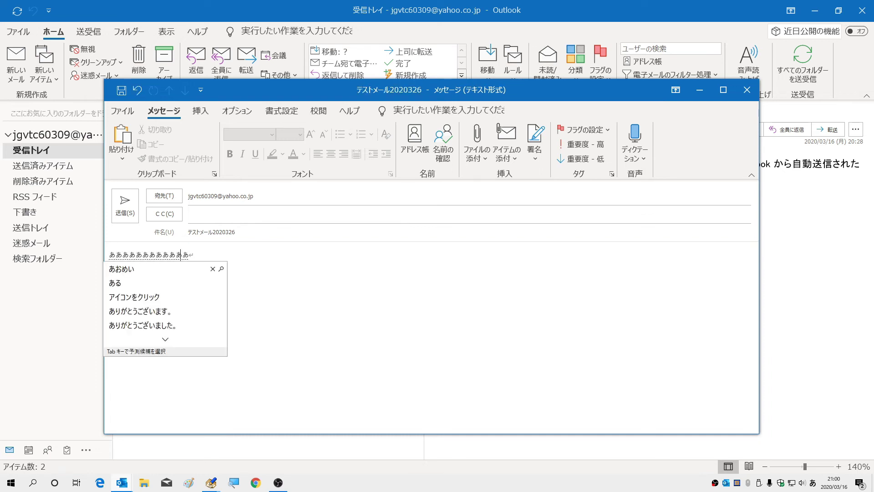
pyautogui.press('Return')
pyautogui.press('Return')
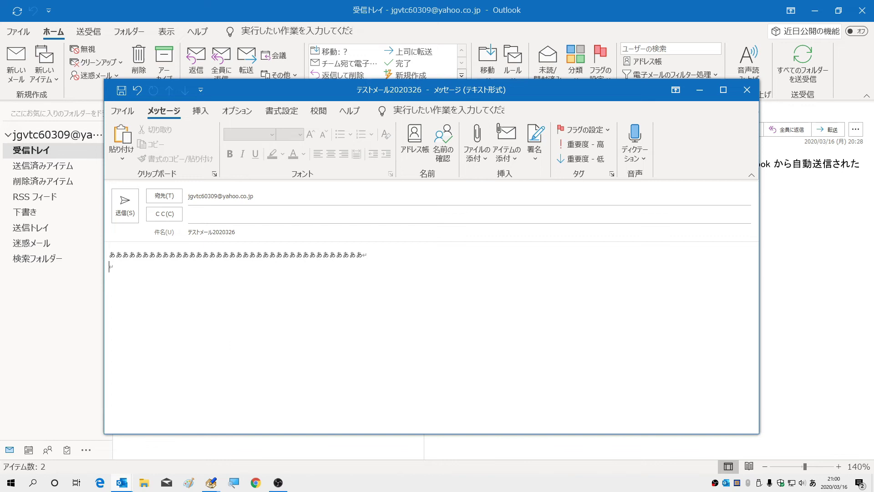
pyautogui.write('あああああああああああああああああああああああああああああああああ')
pyautogui.press('Return')
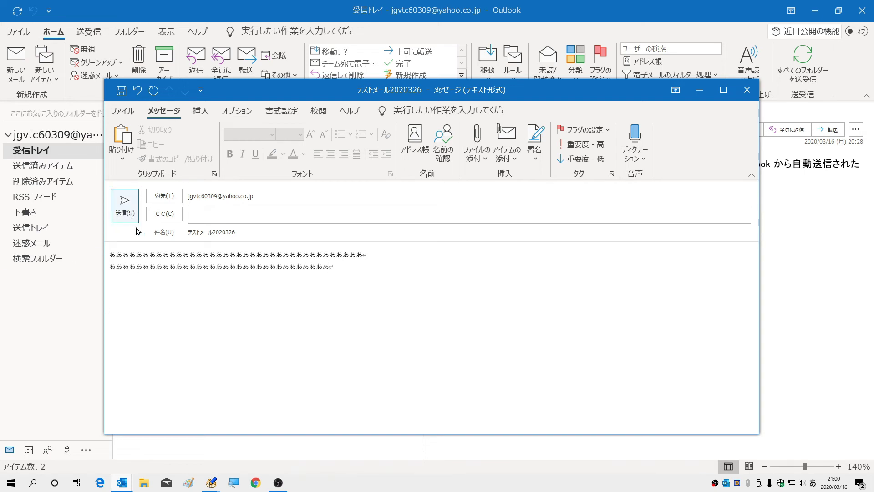
pyautogui.click(123, 214)
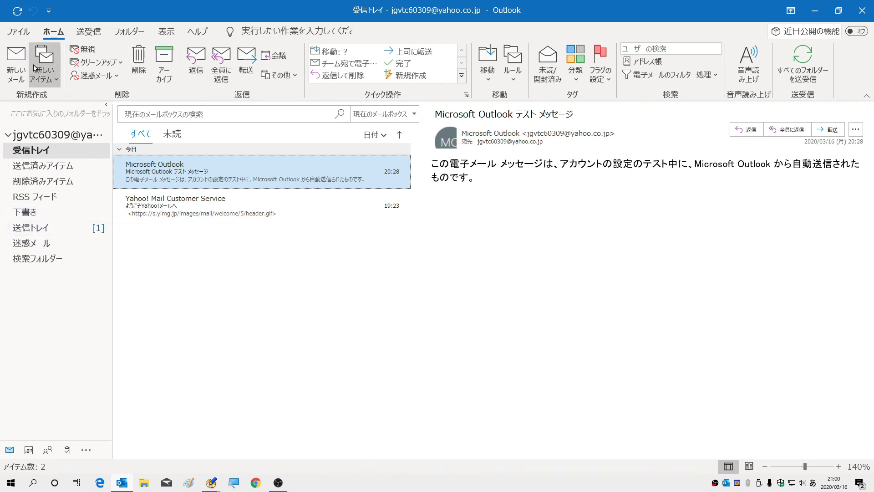
# Step: Run send/receive twice to fetch the テストメール2020326 message, view it in the 受信トレイ, and close Outlook
pyautogui.click(14, 12)
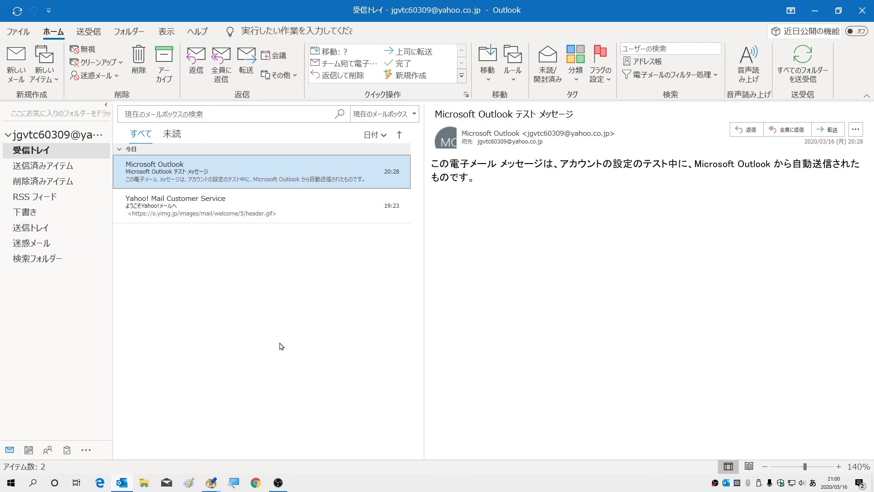
pyautogui.click(17, 12)
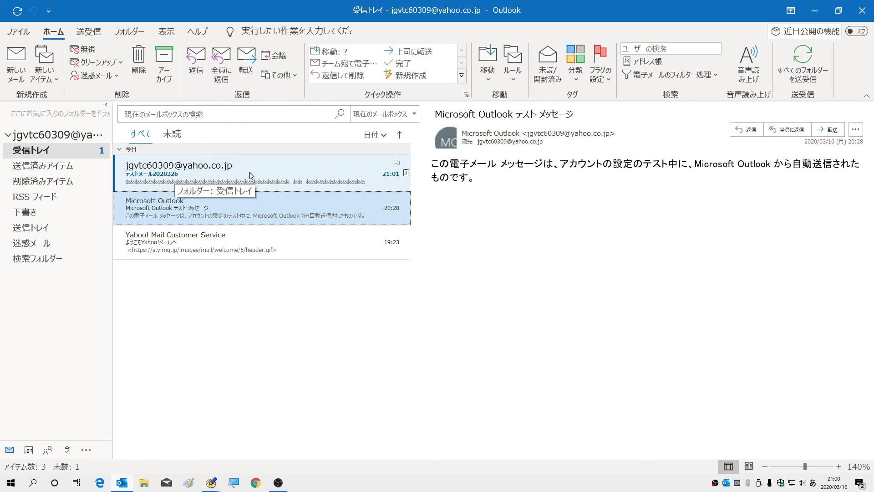
pyautogui.click(216, 172)
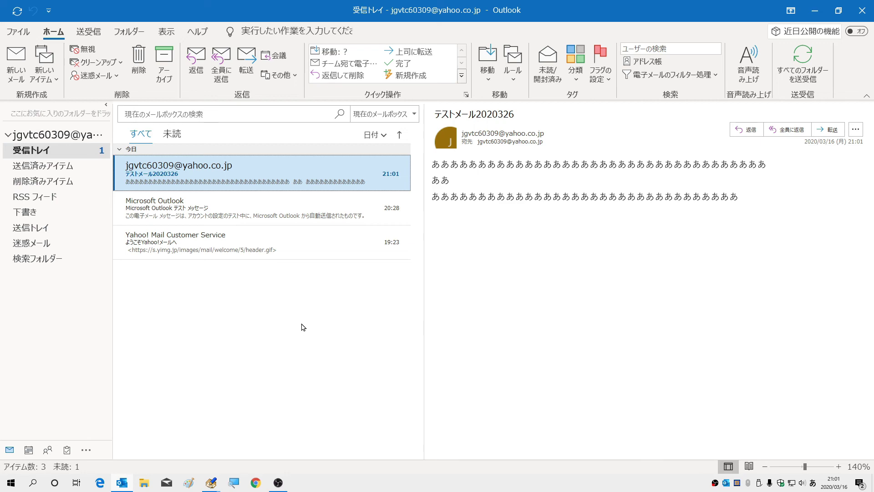
pyautogui.hotkey('alt', 'F4')
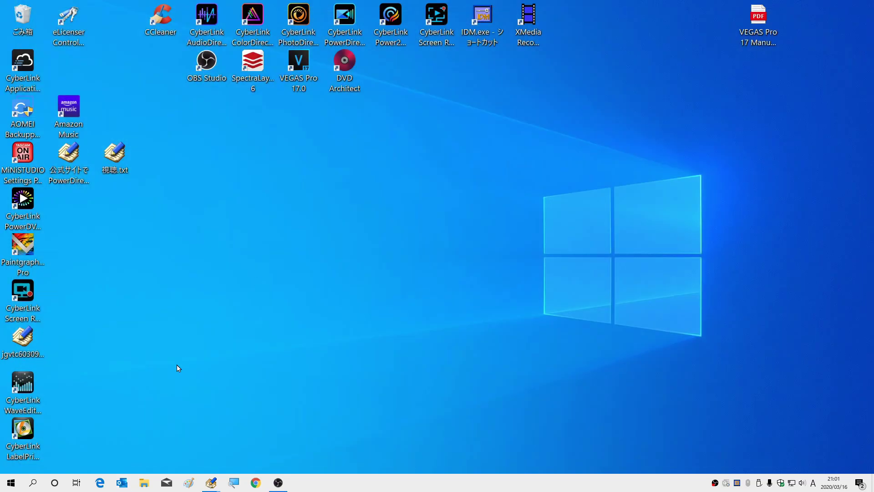
# Step: Check the Outlook ファイル folder inside ドキュメント in File Explorer and delete that folder
pyautogui.click(143, 483)
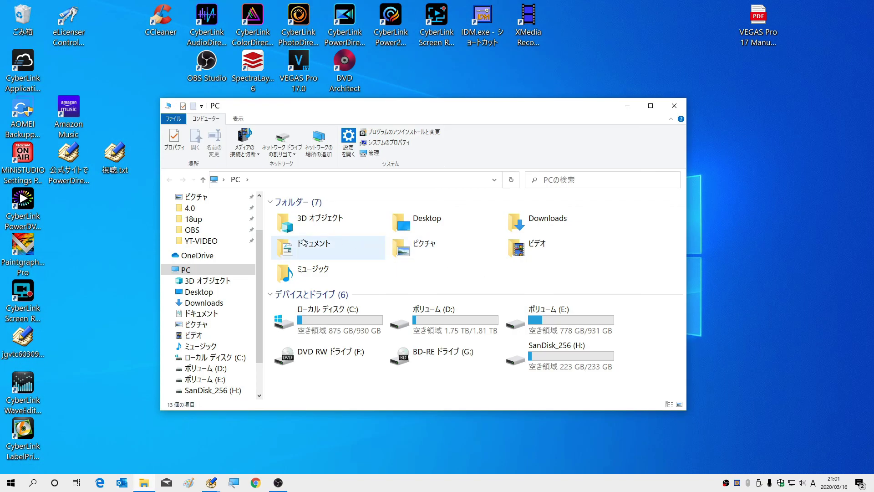
pyautogui.click(313, 250)
pyautogui.doubleClick(313, 250)
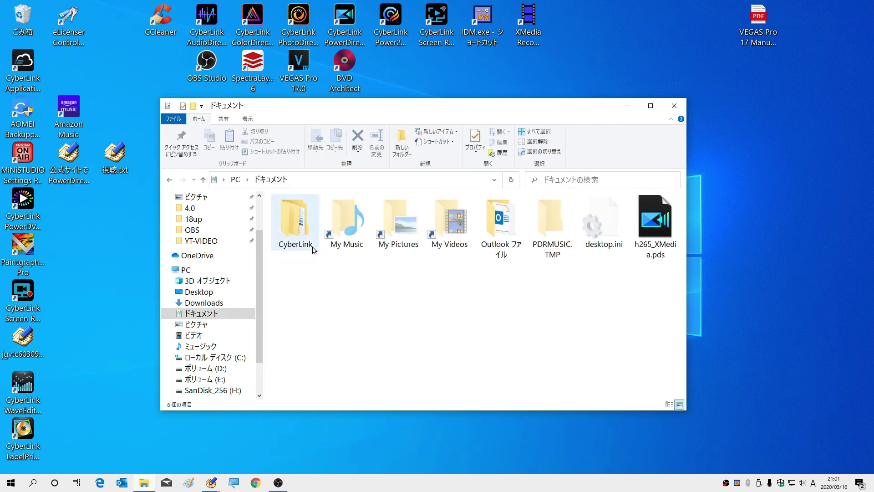
pyautogui.click(496, 233)
pyautogui.doubleClick(496, 233)
pyautogui.click(203, 180)
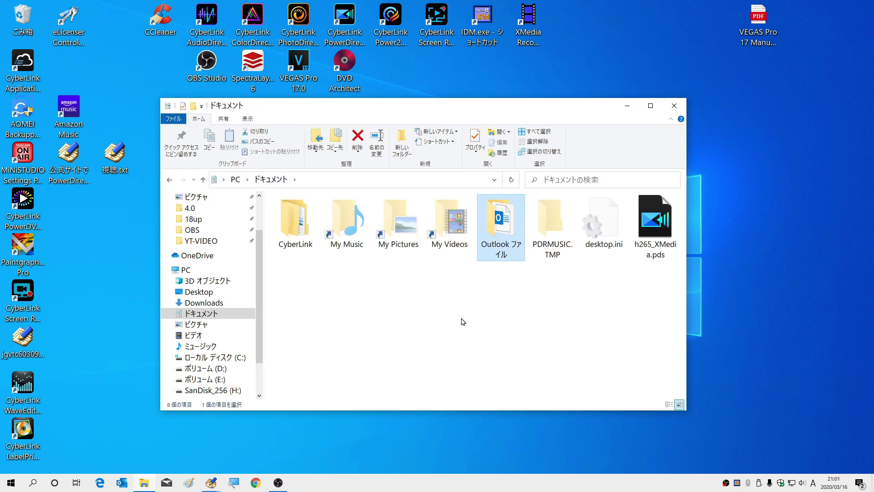
pyautogui.click(357, 137)
pyautogui.click(465, 278)
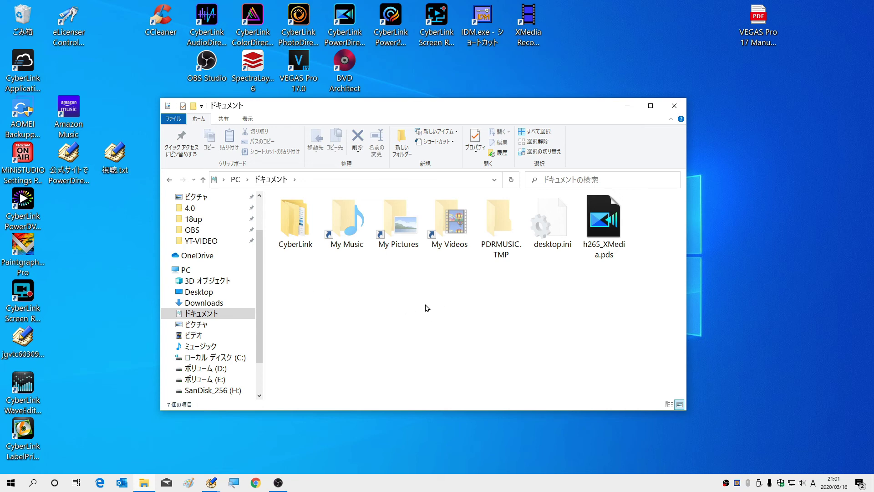
# Step: Minimize File Explorer, restart Outlook, and run send/receive for the mail account
pyautogui.click(627, 106)
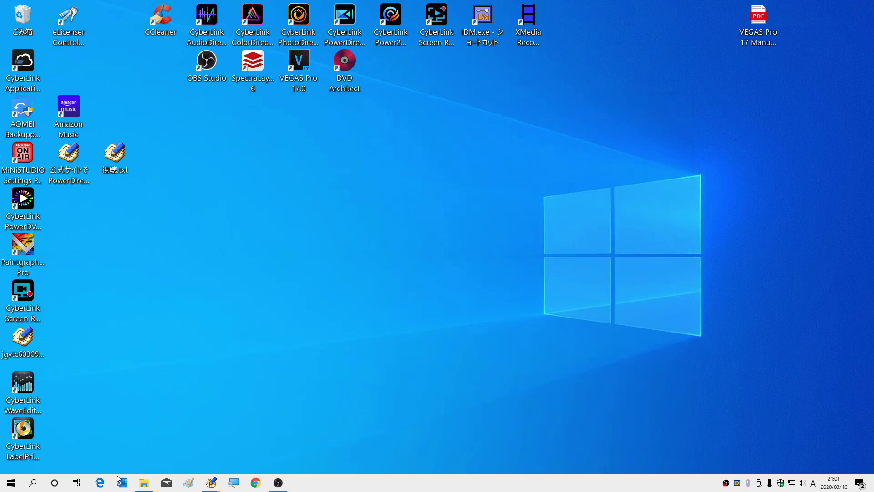
pyautogui.click(119, 483)
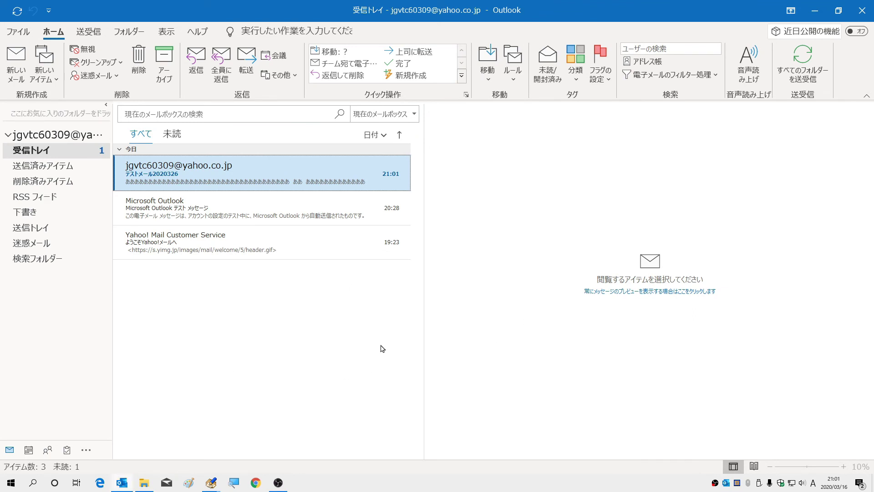
pyautogui.click(17, 10)
# Step: Locate the 2020ol folder on drive D: in File Explorer, and show the desktop
pyautogui.click(145, 482)
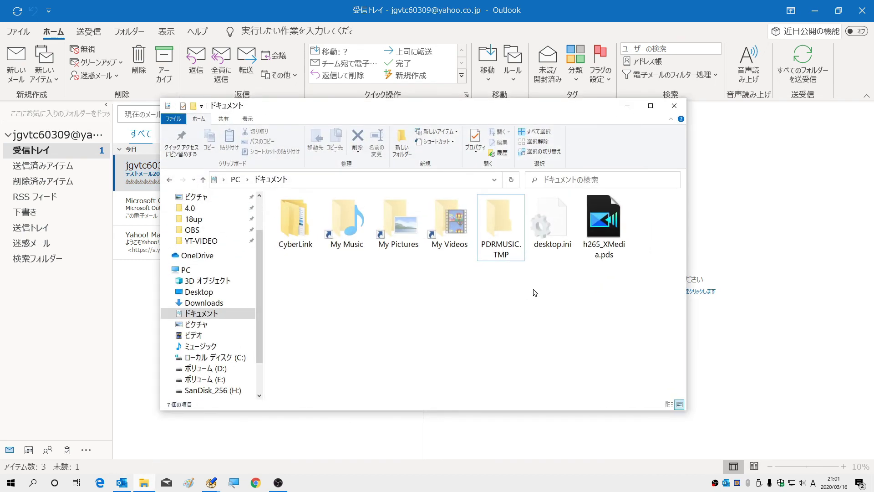
pyautogui.click(186, 270)
pyautogui.doubleClick(432, 319)
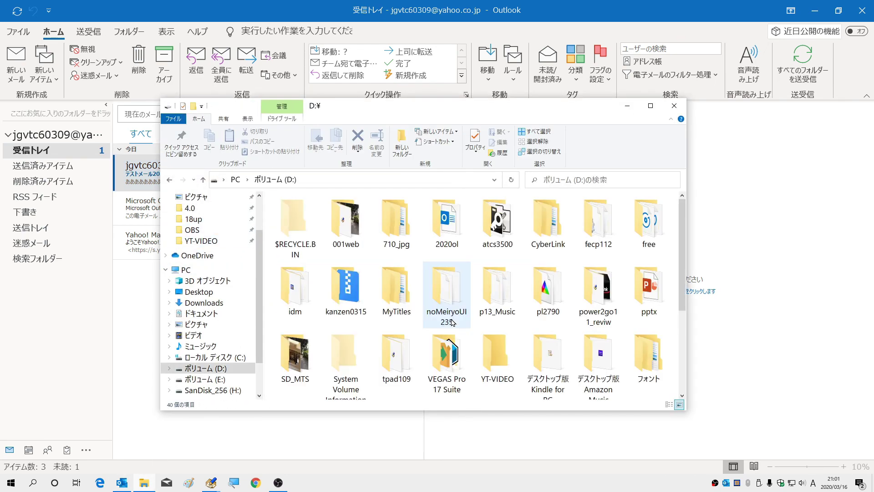
pyautogui.click(444, 226)
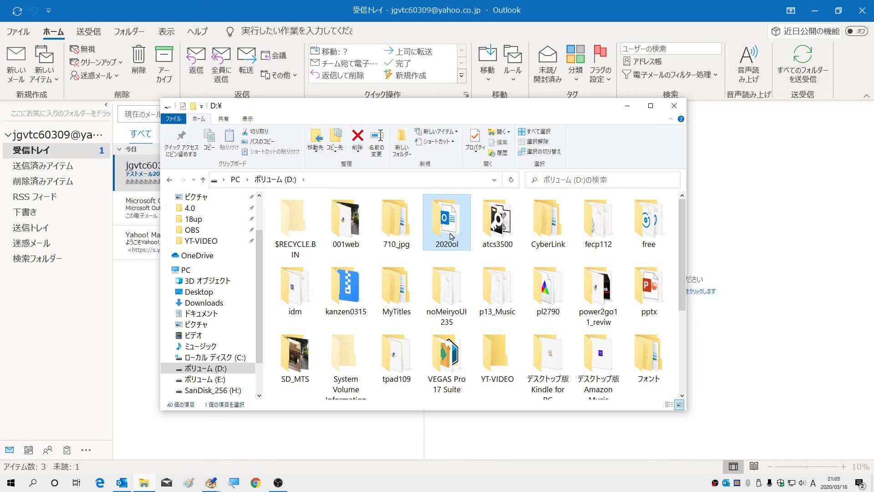
pyautogui.press('super+d')
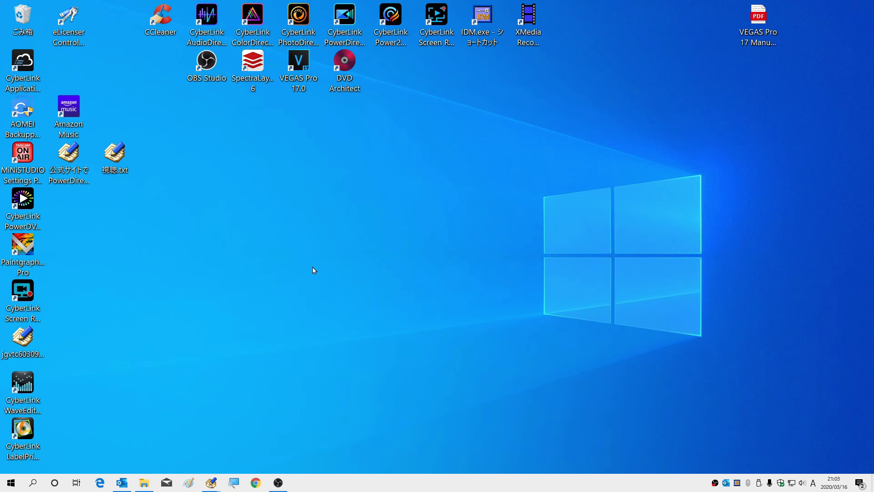